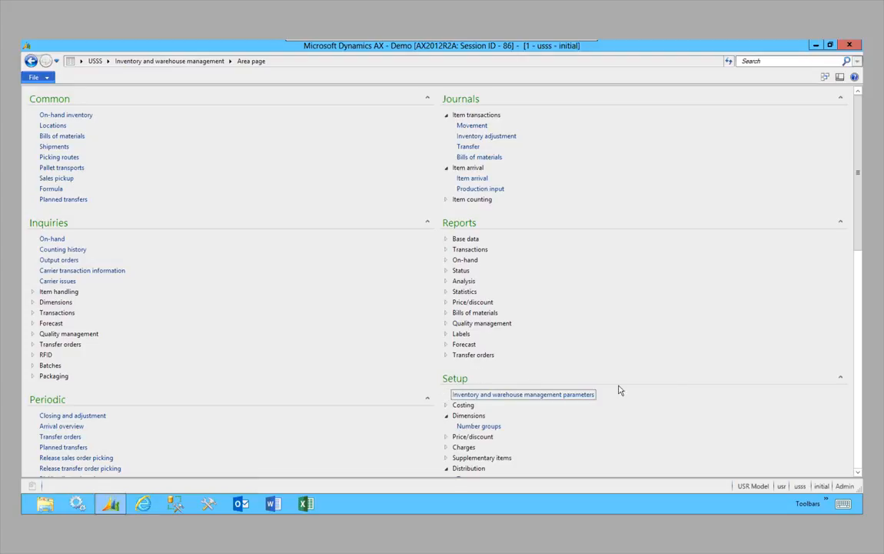
# Step: Open the Batch attributes setup form from the Inventory and warehouse management area page
pyautogui.scroll(-5, 695, 390)
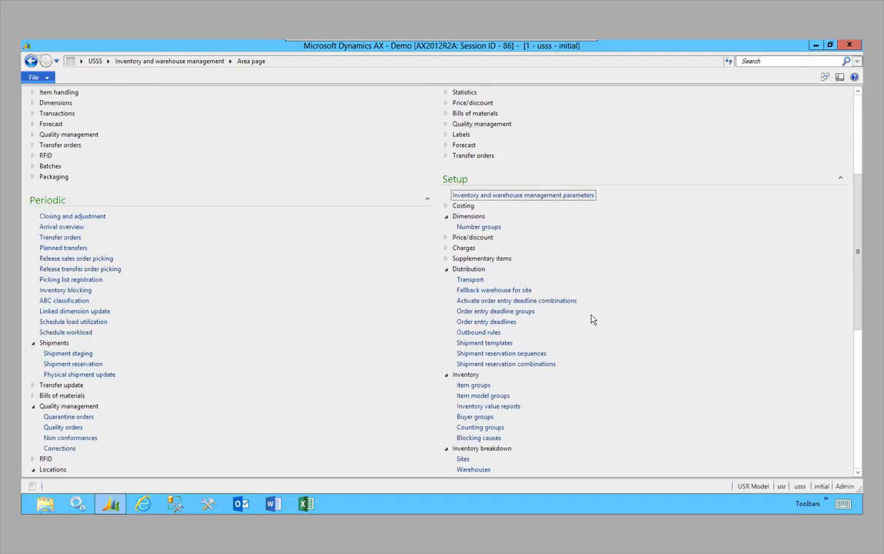
pyautogui.scroll(-7, 592, 319)
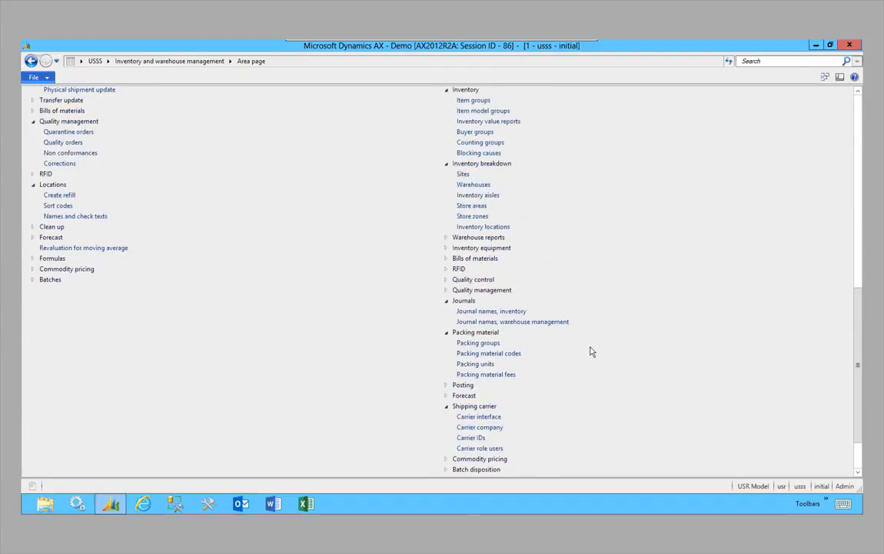
pyautogui.scroll(-2, 589, 352)
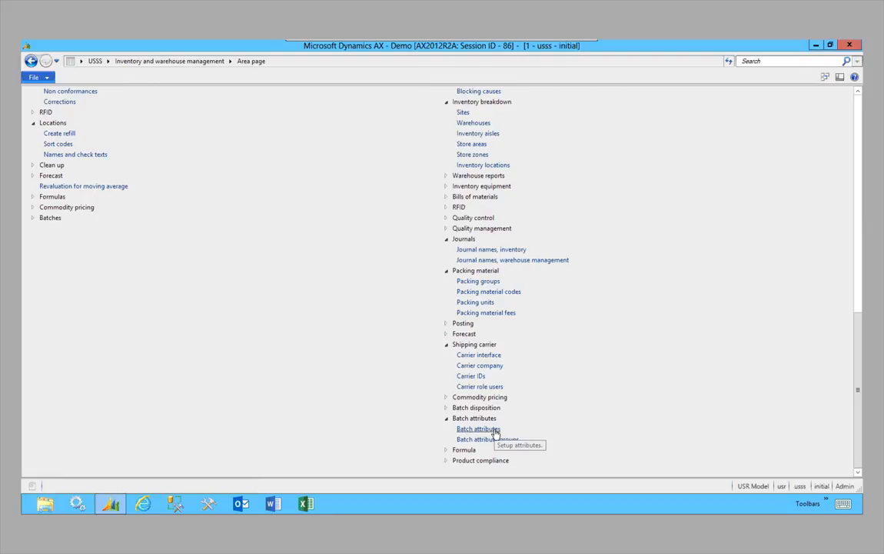
pyautogui.click(495, 432)
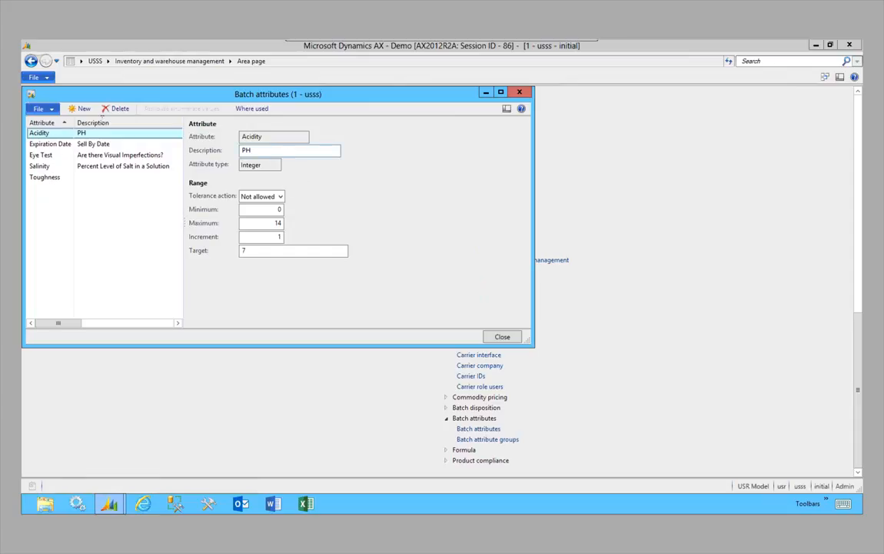
# Step: Create a batch attribute named Fat Content with the description "Fat Content of Dairy Products"
pyautogui.click(81, 109)
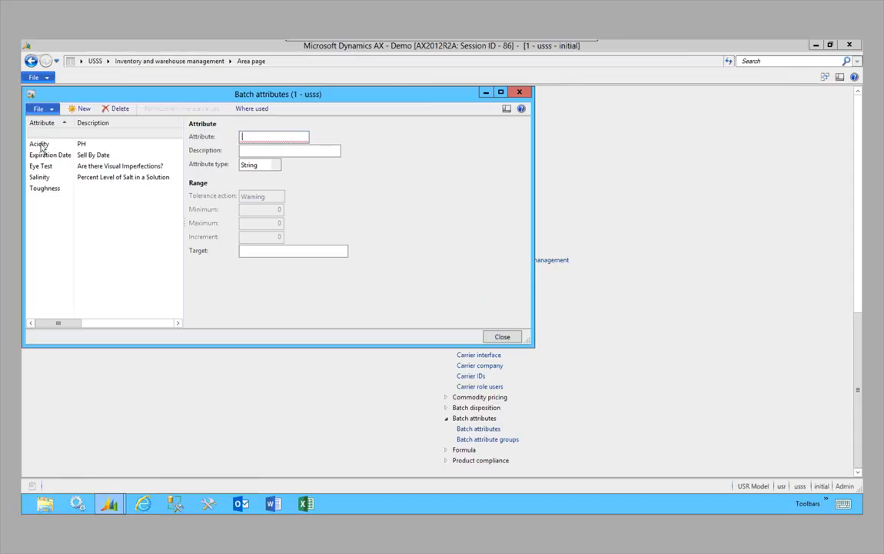
pyautogui.write('Fat Content')
pyautogui.click(272, 153)
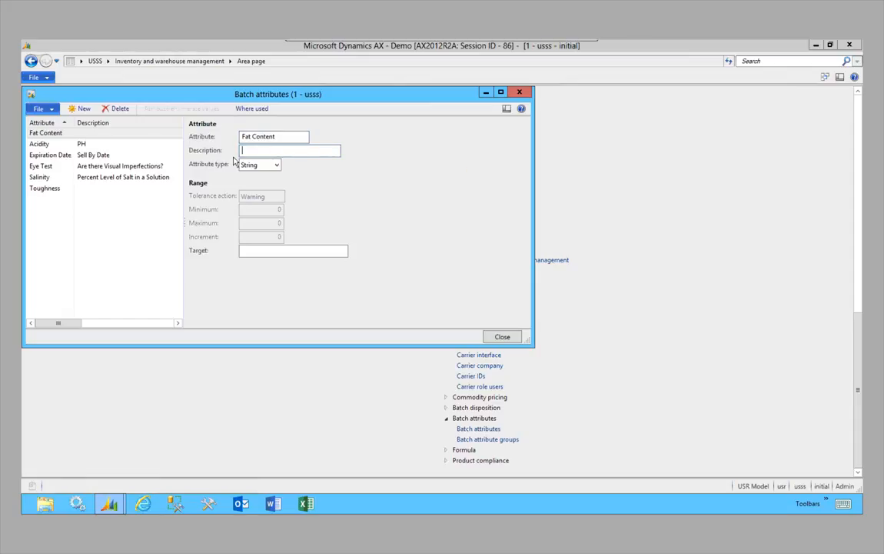
pyautogui.write('Fat Content of Dairy Products')
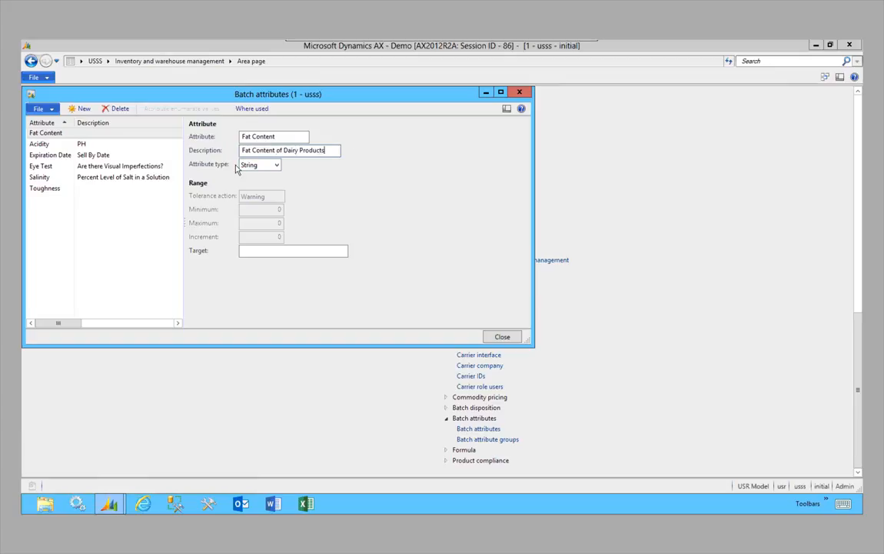
# Step: Review the available attribute types and examine the type and target of the Eye Test attribute
pyautogui.click(277, 166)
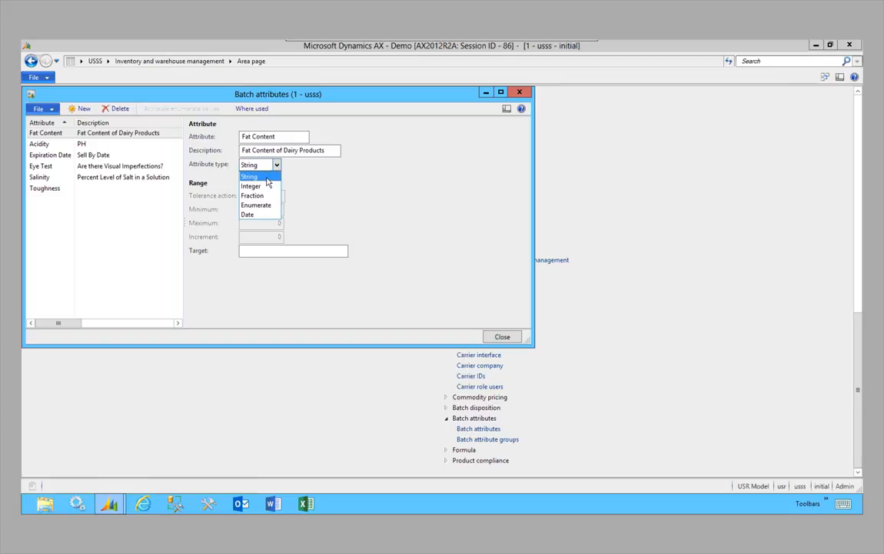
pyautogui.click(109, 171)
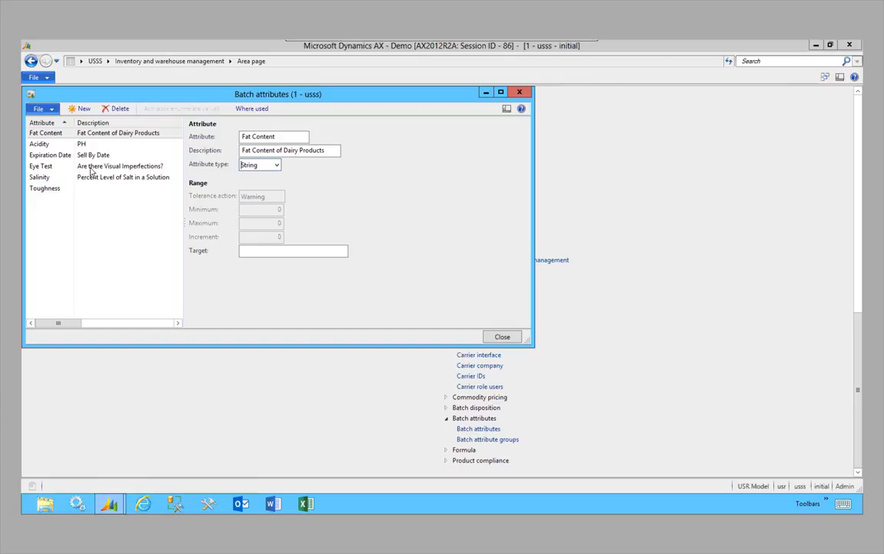
pyautogui.click(123, 171)
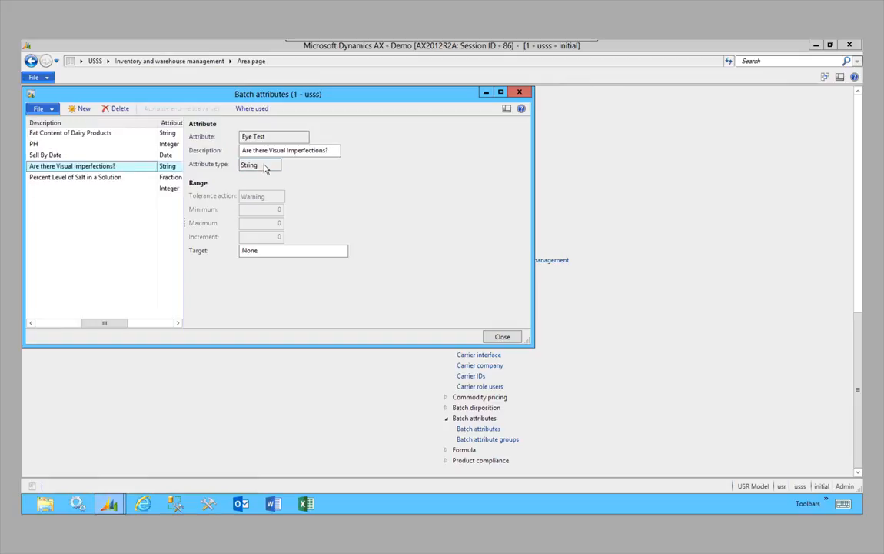
pyautogui.click(269, 254)
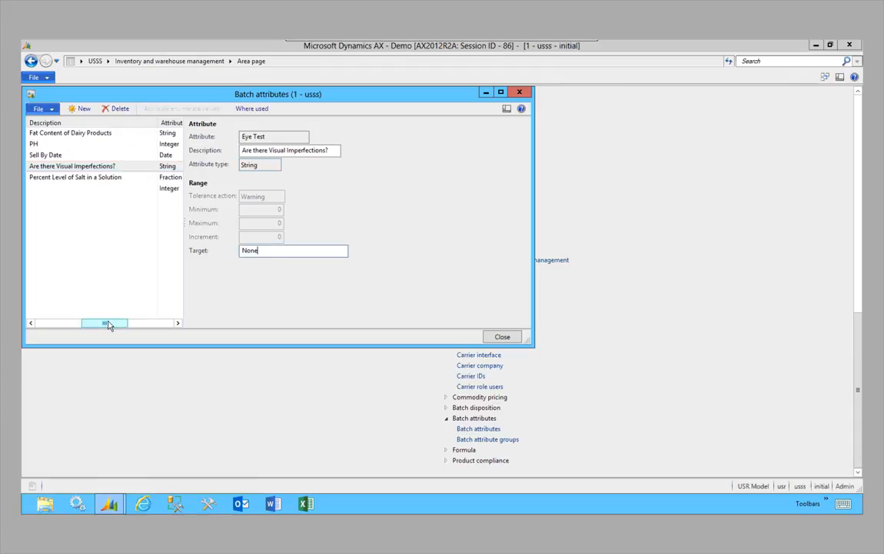
# Step: Try the Integer and Fraction attribute types for Fat Content and check its tolerance action options
pyautogui.moveTo(106, 323); pyautogui.dragTo(39, 324)
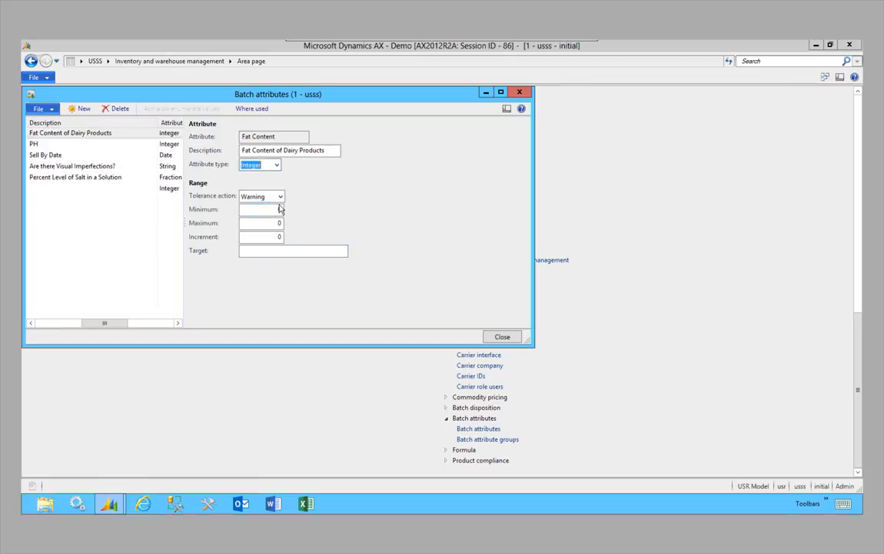
pyautogui.click(280, 197)
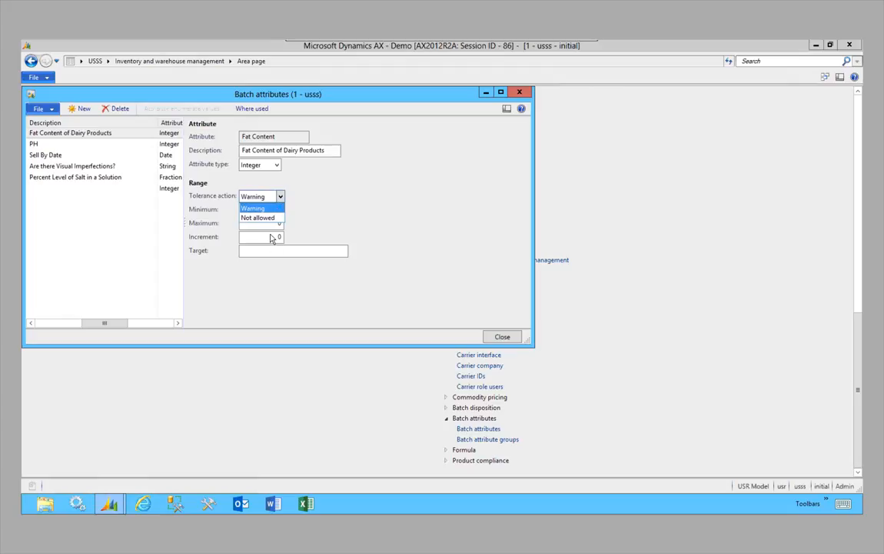
pyautogui.click(315, 210)
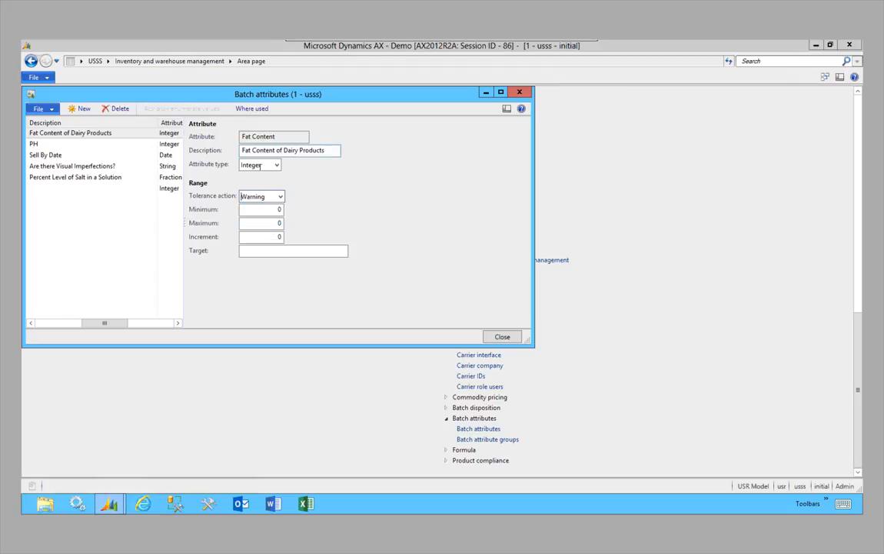
pyautogui.click(277, 166)
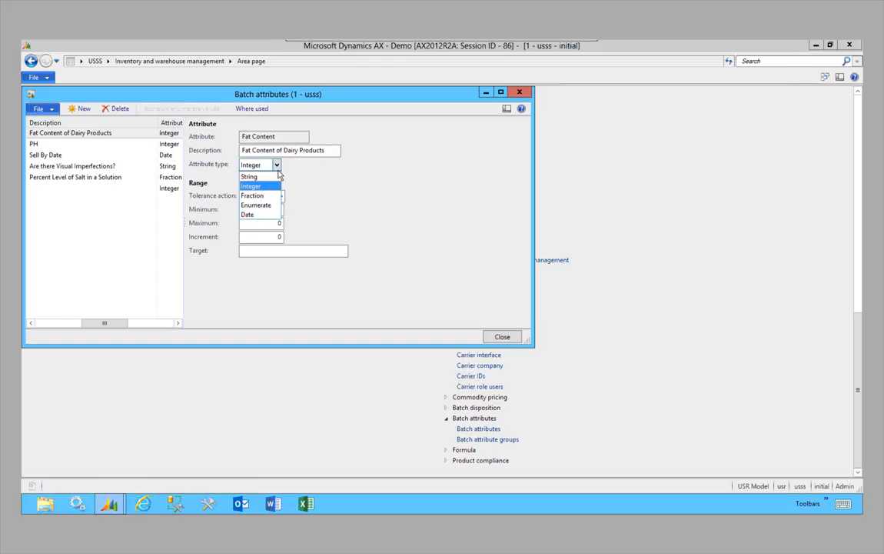
pyautogui.click(272, 197)
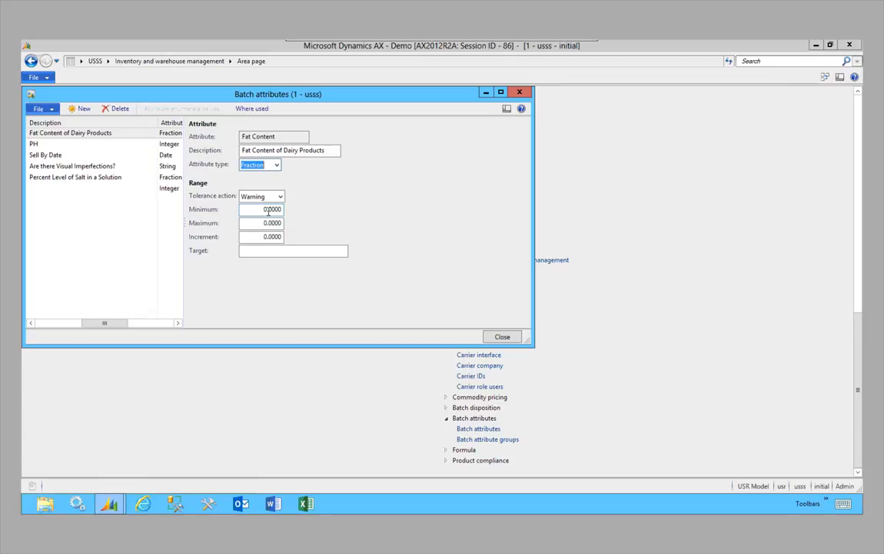
# Step: Examine the Salinity attribute's minimum, maximum, increment and target as an example of a fraction attribute
pyautogui.click(95, 179)
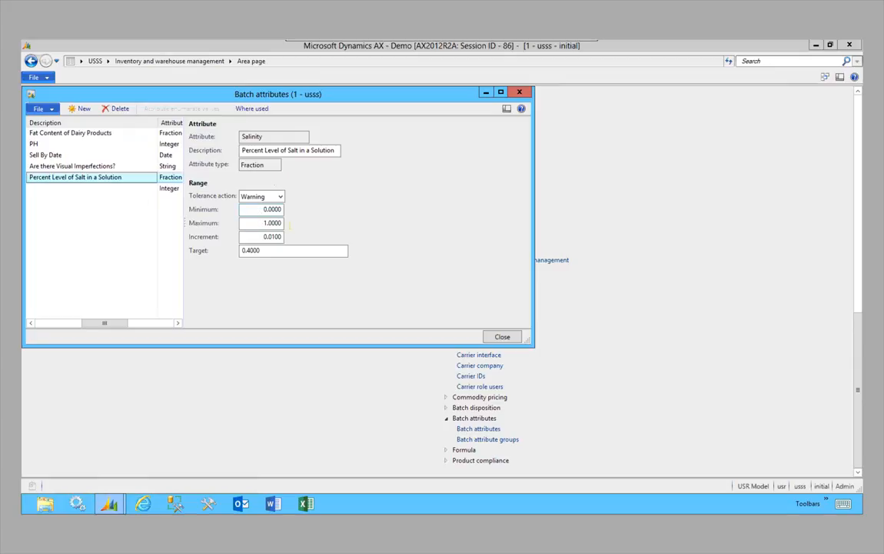
pyautogui.click(265, 223)
pyautogui.click(274, 237)
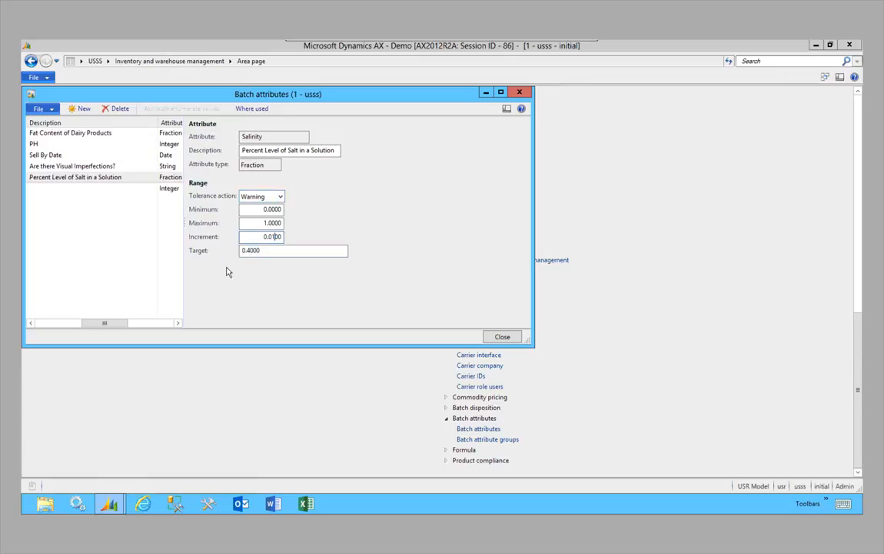
# Step: Try the Date type on Fat Content with target 12/31/2013 and compare it with the Expiration Date attribute
pyautogui.click(98, 134)
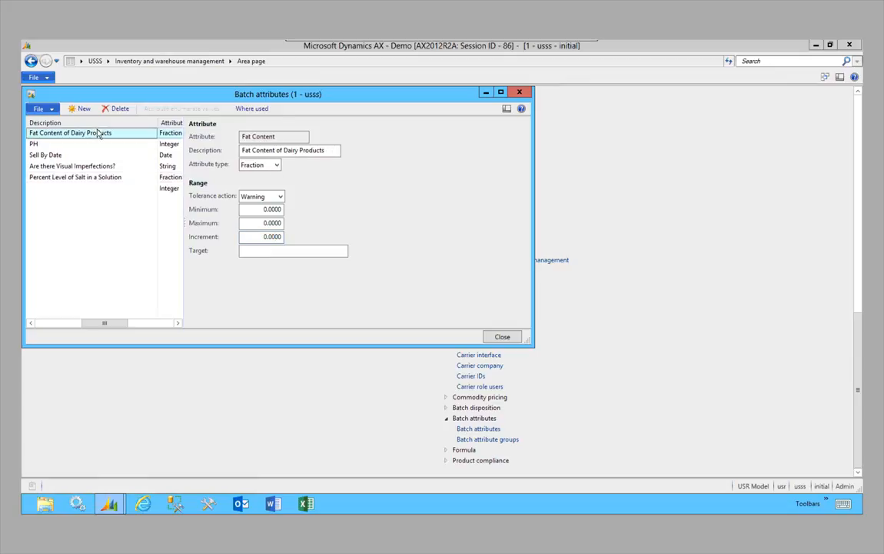
pyautogui.click(277, 165)
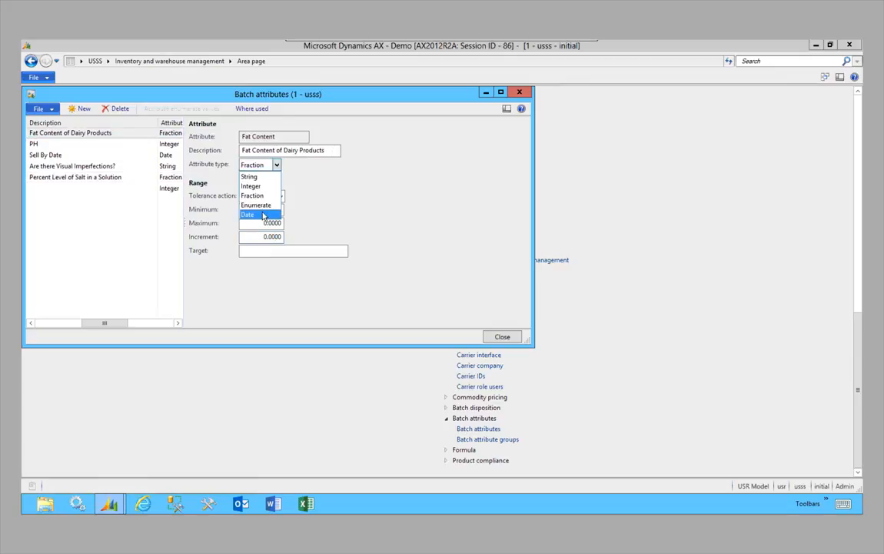
pyautogui.click(263, 216)
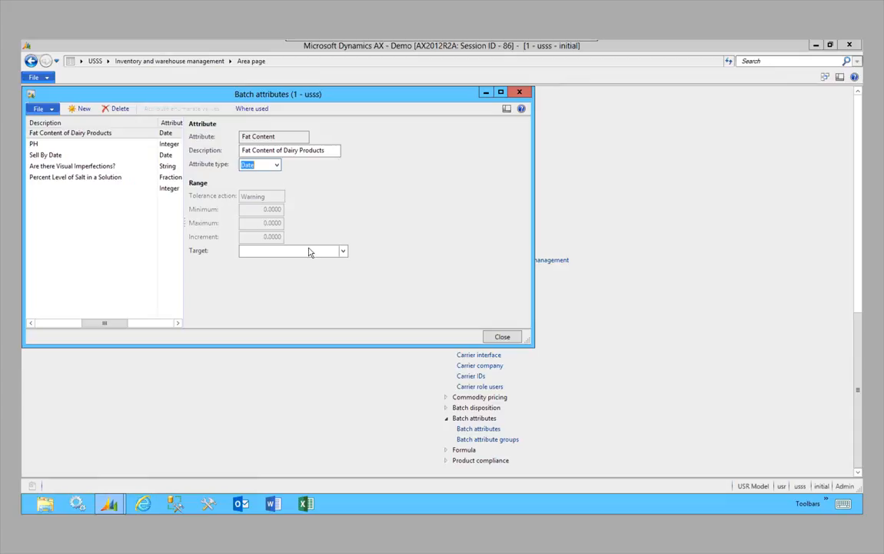
pyautogui.click(343, 250)
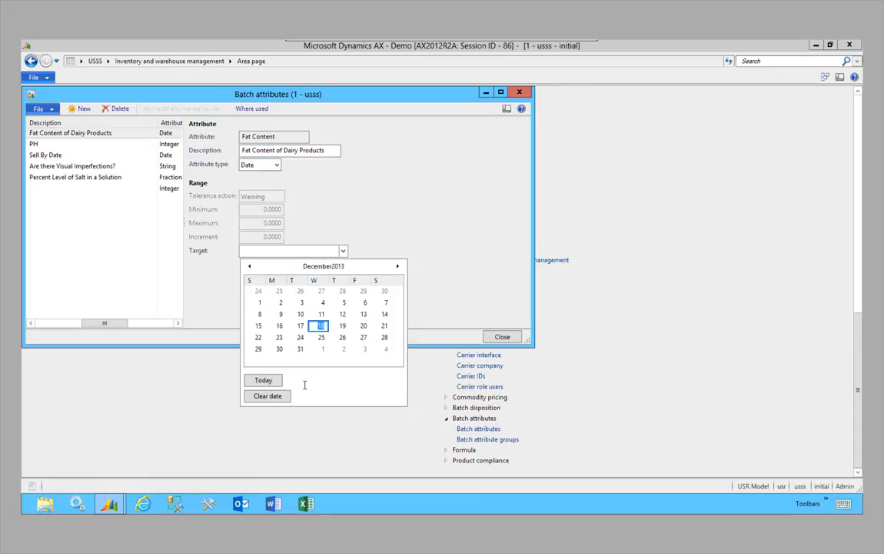
pyautogui.click(271, 379)
pyautogui.click(300, 348)
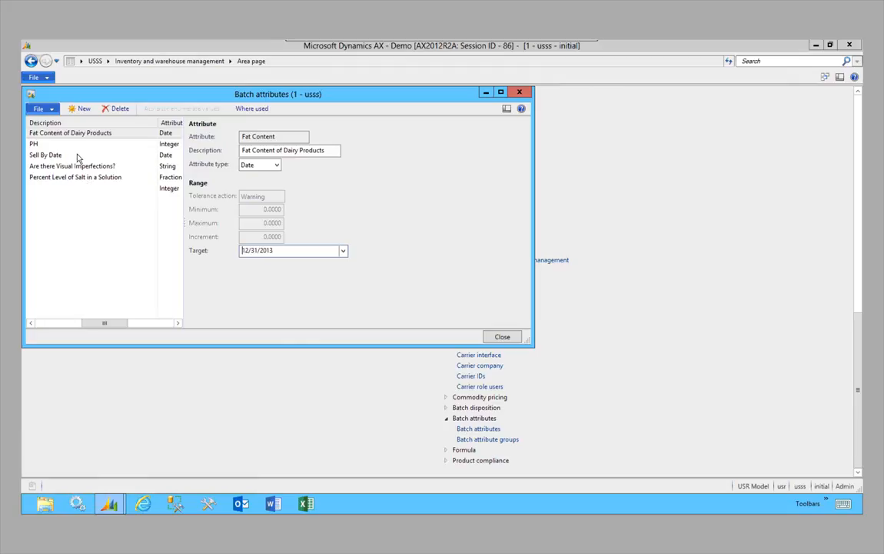
pyautogui.click(45, 156)
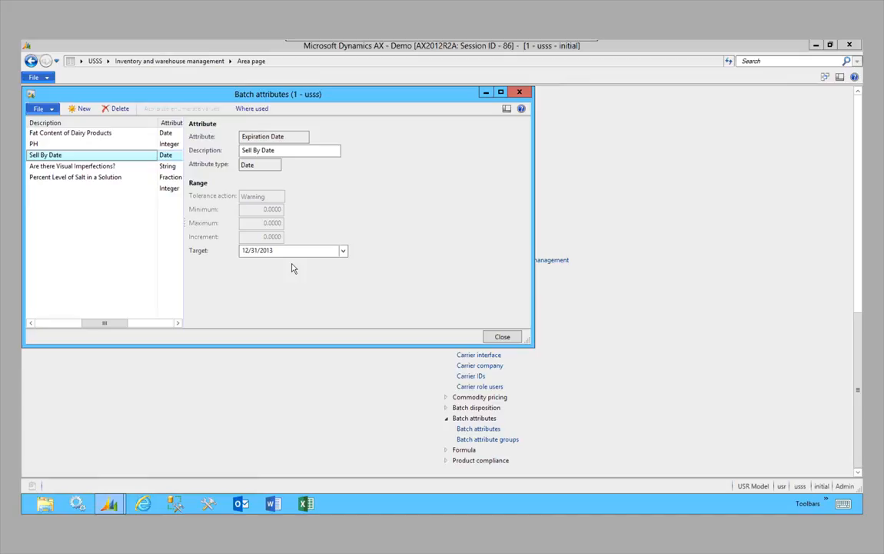
# Step: Set the Fat Content attribute type to Integer with minimum 0, maximum 50 and increment 10
pyautogui.click(74, 134)
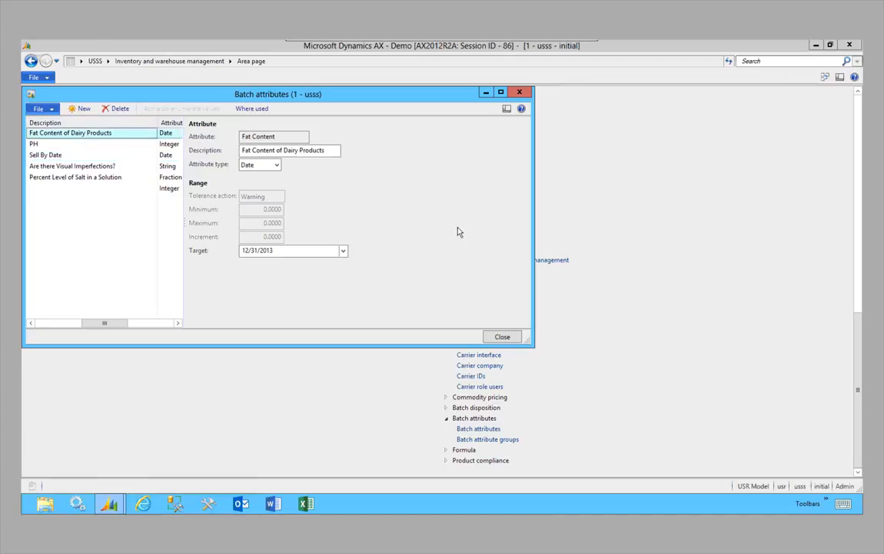
pyautogui.hotkey('alt', 'Down')
pyautogui.click(257, 185)
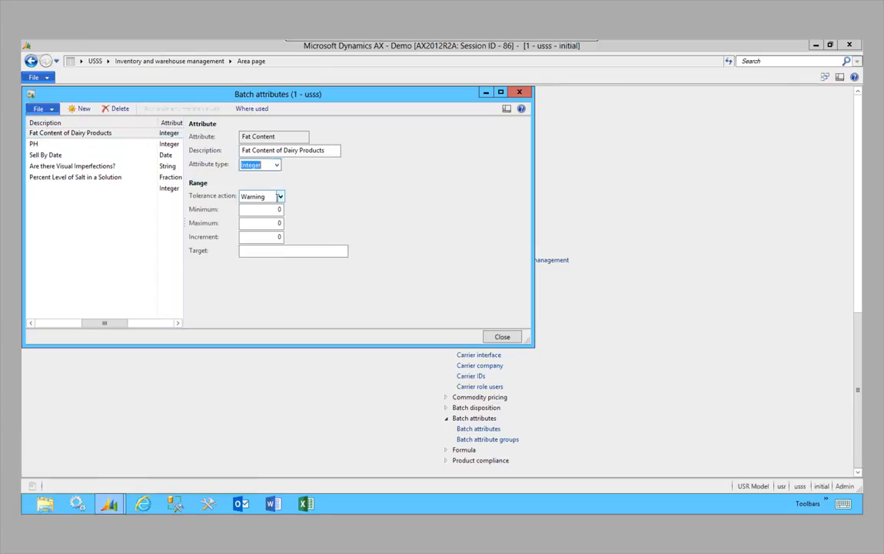
pyautogui.click(278, 208)
pyautogui.click(282, 224)
pyautogui.write('0')
pyautogui.press('Tab')
pyautogui.write('10')
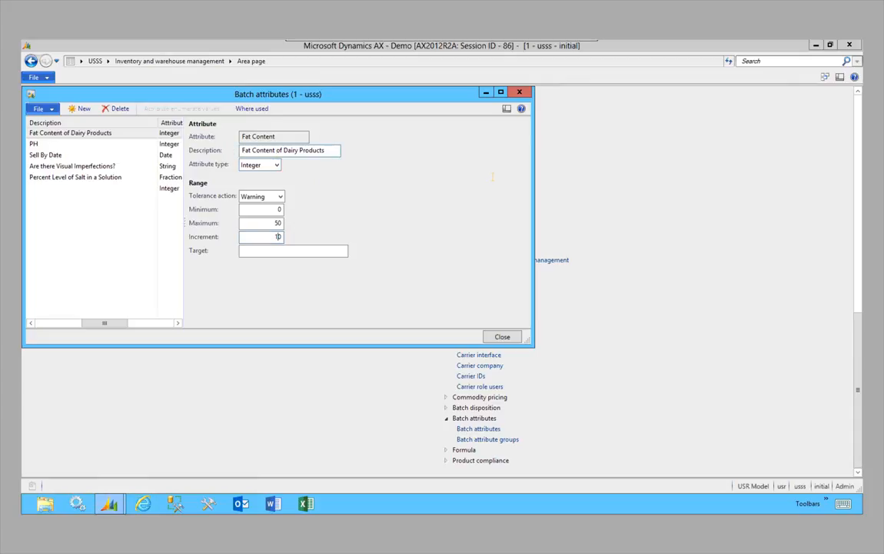
# Step: Append "(grams)" to the end of the Fat Content attribute's description
pyautogui.write('(grams)')
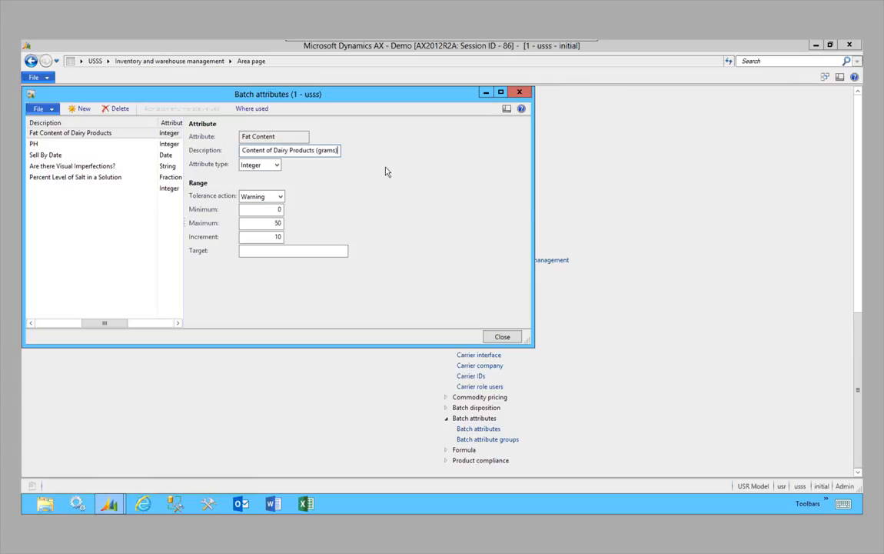
pyautogui.click(243, 150)
pyautogui.press('Home')
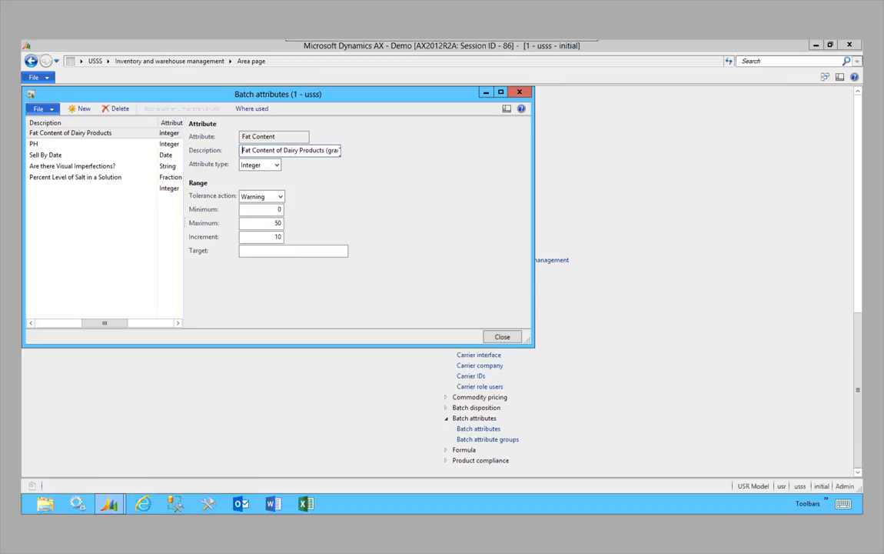
pyautogui.click(339, 151)
# Step: Set the Fat Content target to 25 and try to close the Batch attributes form
pyautogui.click(267, 251)
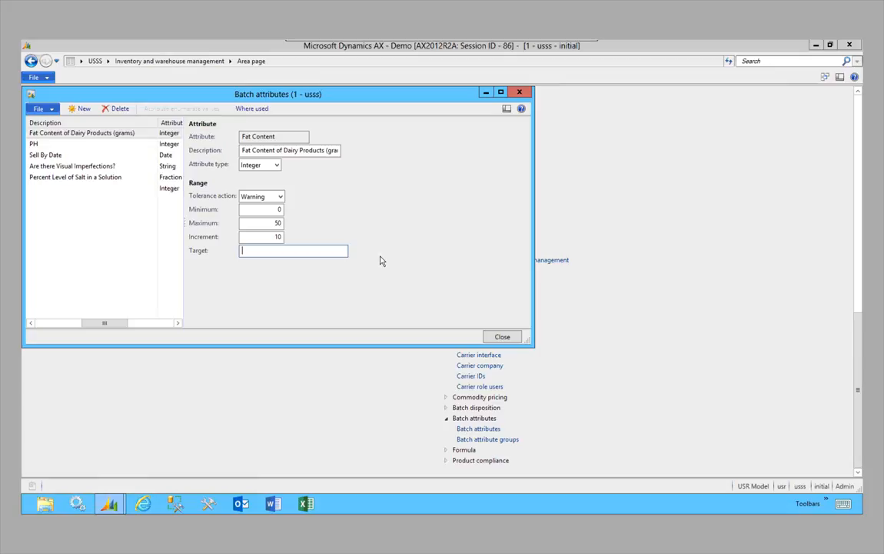
pyautogui.write('25')
pyautogui.press('Tab')
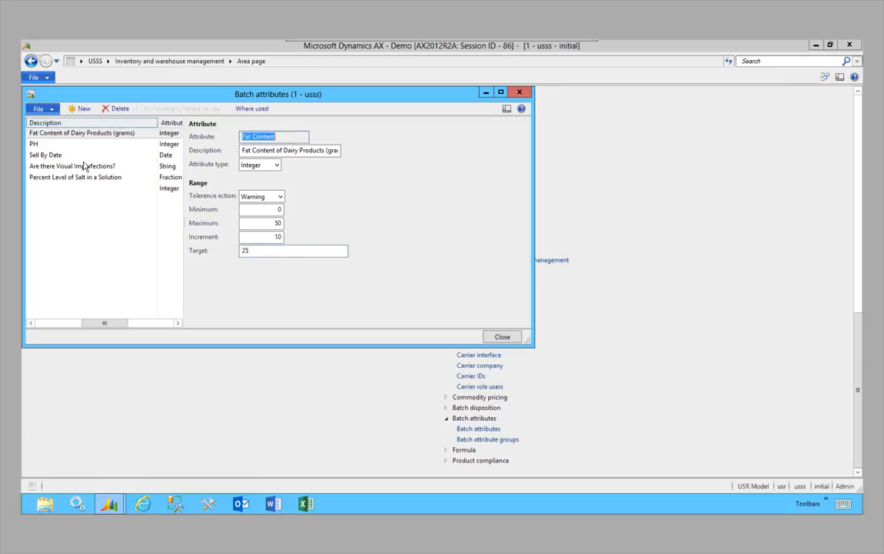
pyautogui.click(515, 338)
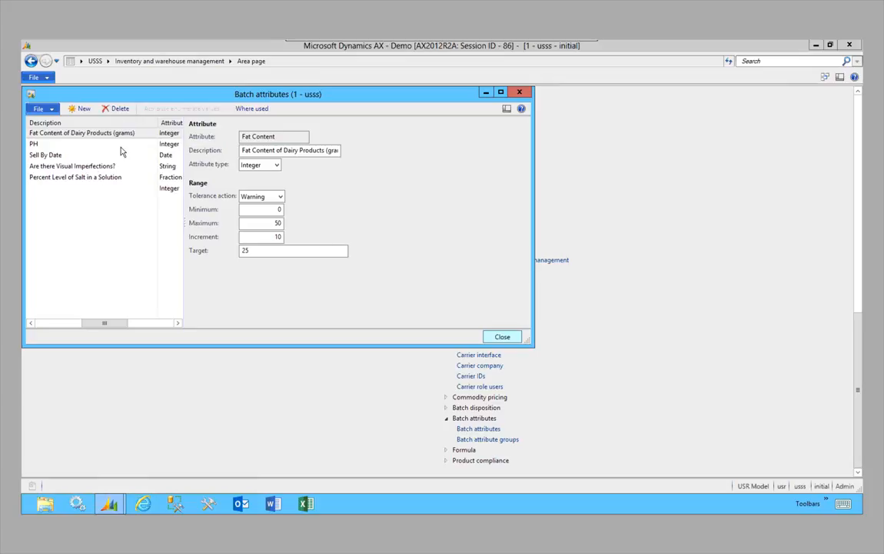
pyautogui.click(502, 338)
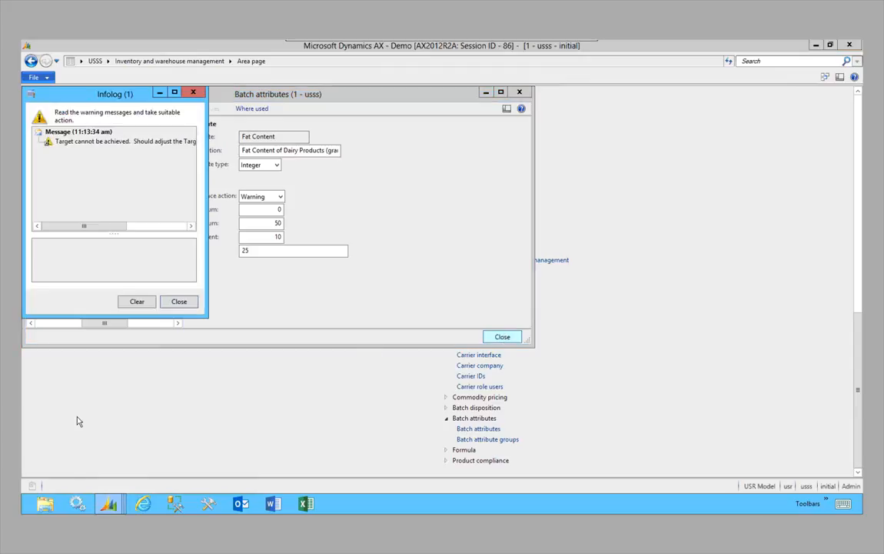
# Step: Dismiss the Infolog and set the Fat Content attribute's increment to 1
pyautogui.moveTo(110, 232); pyautogui.dragTo(173, 231)
pyautogui.click(292, 212)
pyautogui.click(269, 210)
pyautogui.click(270, 223)
pyautogui.click(270, 237)
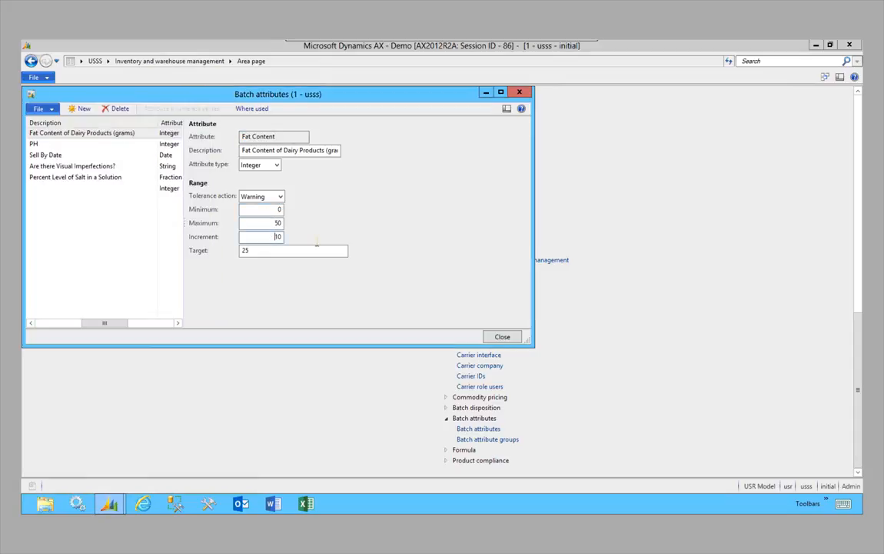
pyautogui.press('End')
pyautogui.press('BackSpace')
pyautogui.click(357, 290)
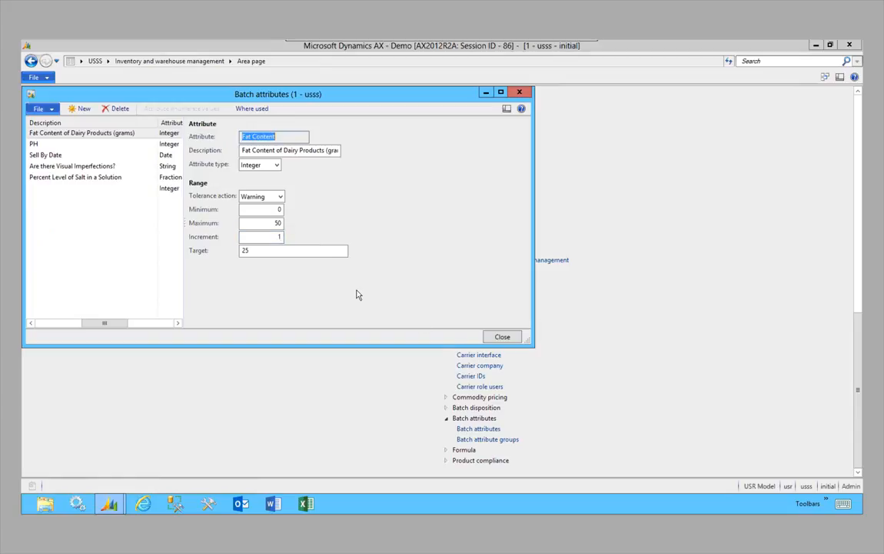
# Step: Close the Batch attributes form and review the attributes assigned to the Product Attributes batch attribute group
pyautogui.click(503, 337)
pyautogui.scroll(-3, 452, 439)
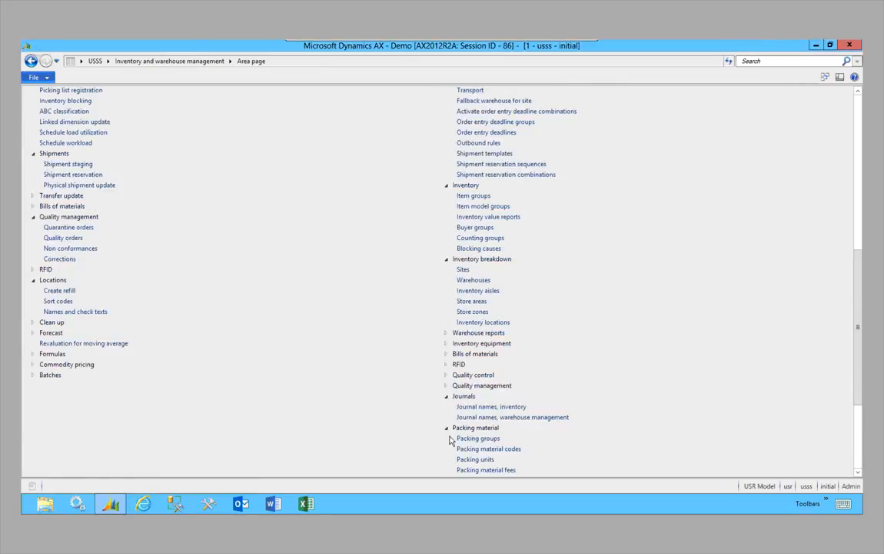
pyautogui.scroll(-5, 452, 439)
pyautogui.click(503, 438)
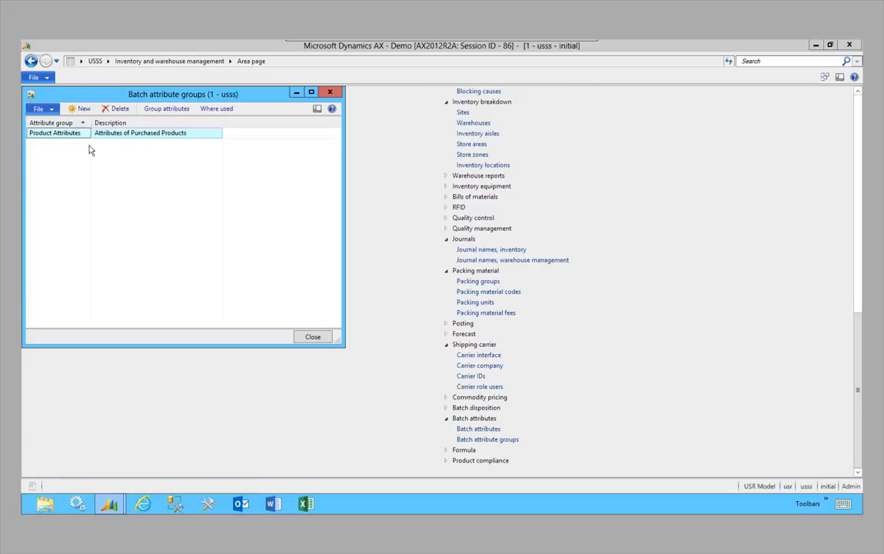
pyautogui.click(172, 112)
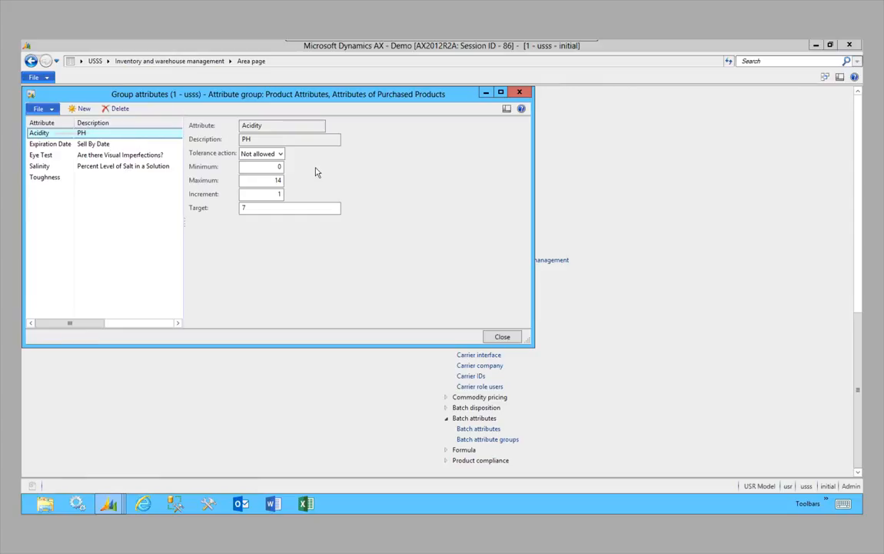
pyautogui.click(93, 143)
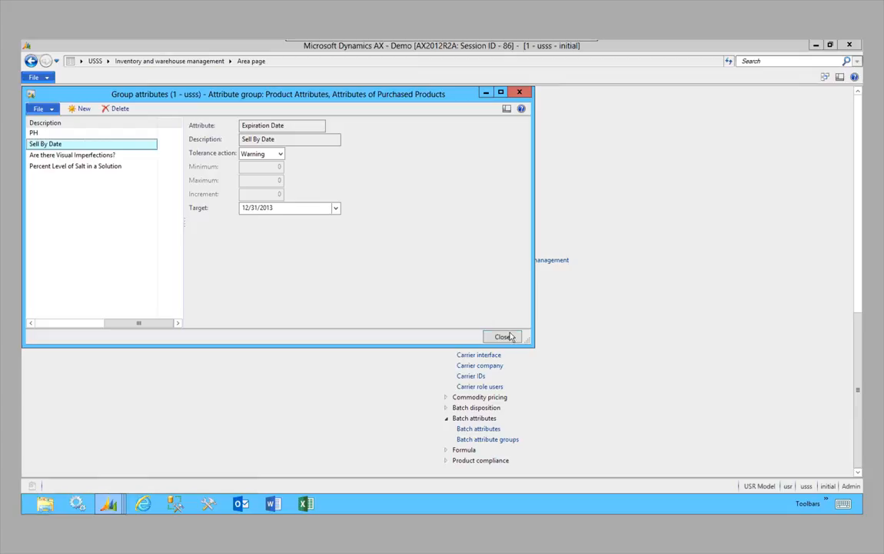
pyautogui.moveTo(142, 323); pyautogui.dragTo(58, 335)
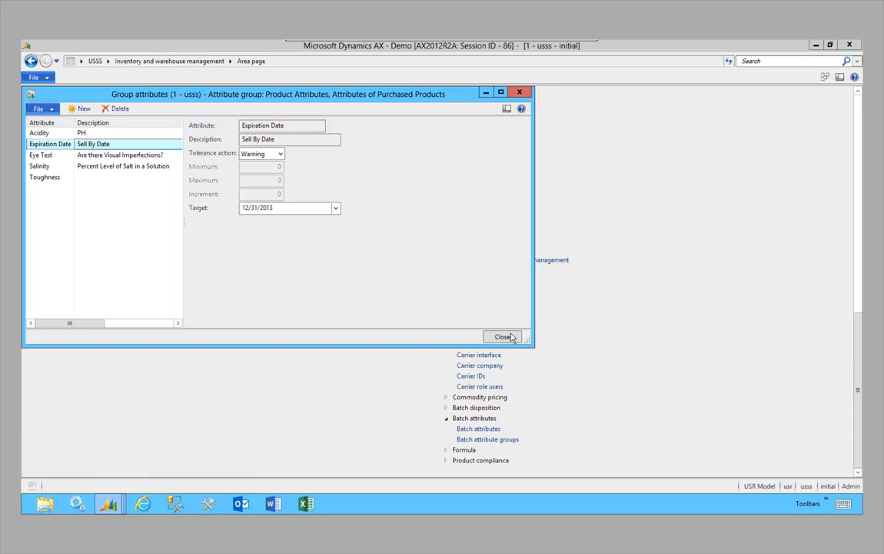
pyautogui.click(314, 335)
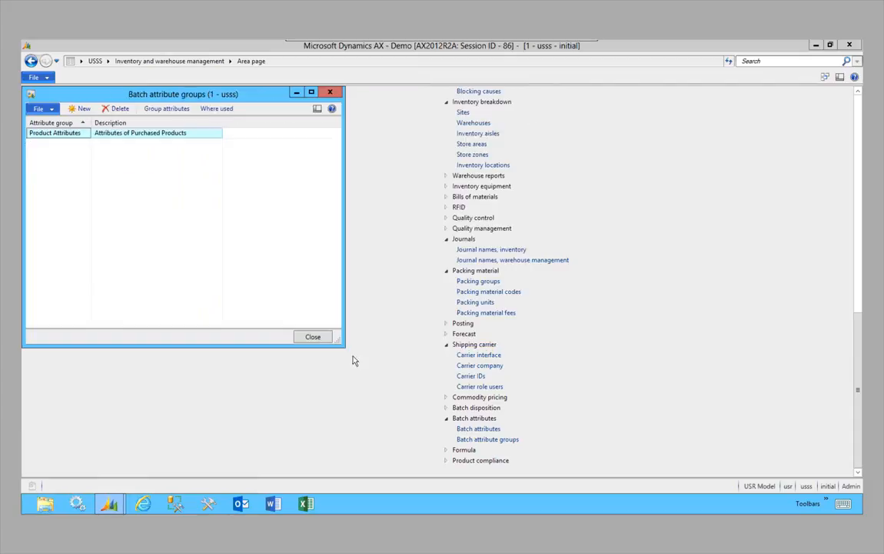
# Step: Check where the Expiration Date batch attribute is used by attribute group, by product, and by product and customer
pyautogui.scroll(-3, 542, 390)
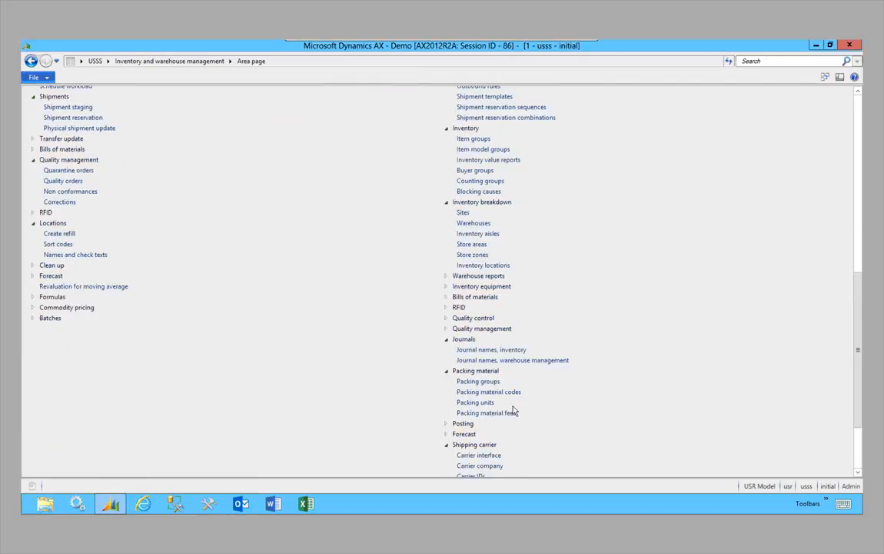
pyautogui.scroll(-3, 515, 408)
pyautogui.click(478, 428)
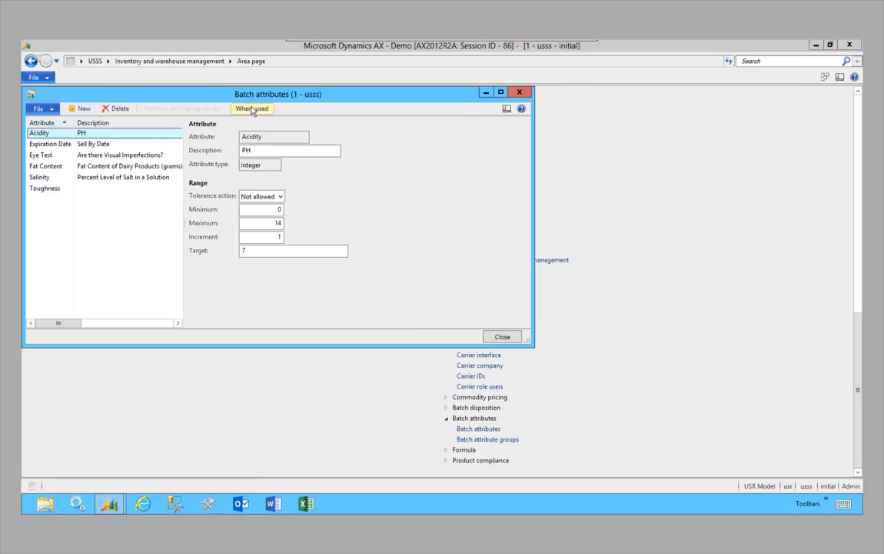
pyautogui.click(63, 146)
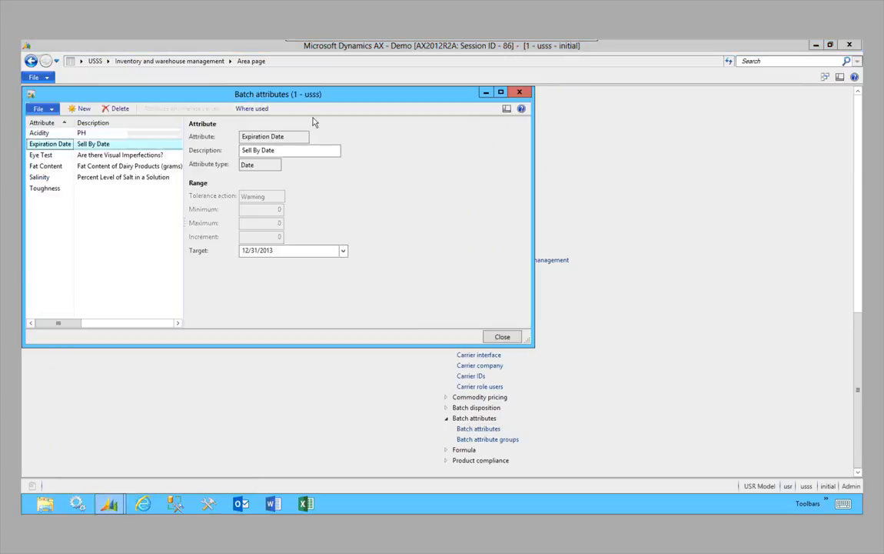
pyautogui.click(260, 111)
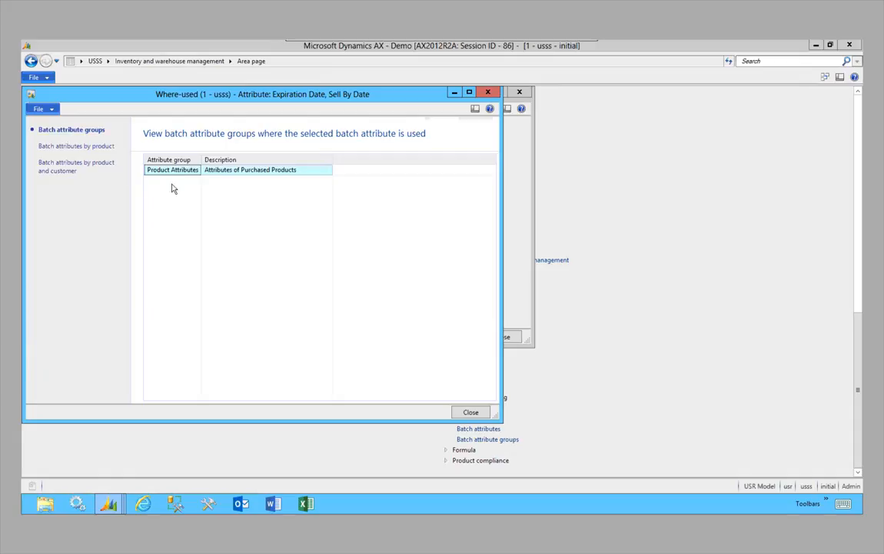
pyautogui.click(109, 151)
pyautogui.click(95, 170)
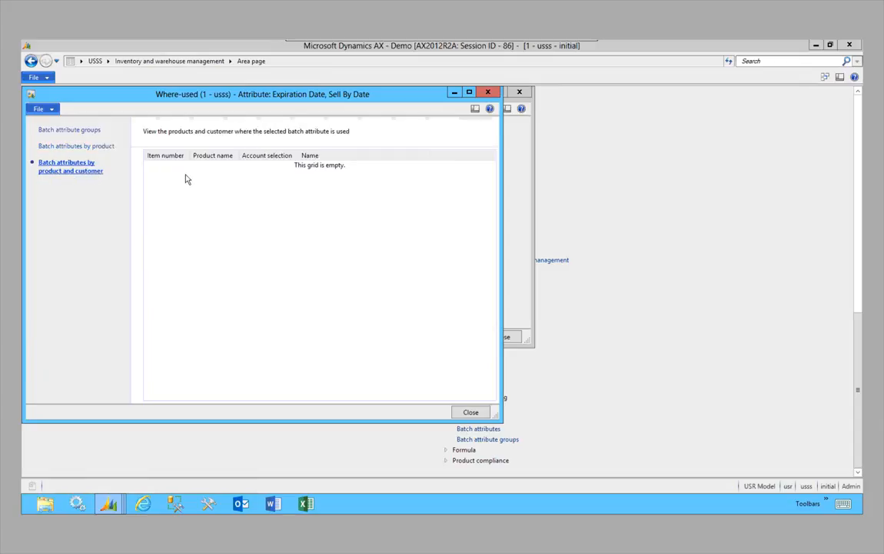
pyautogui.click(68, 132)
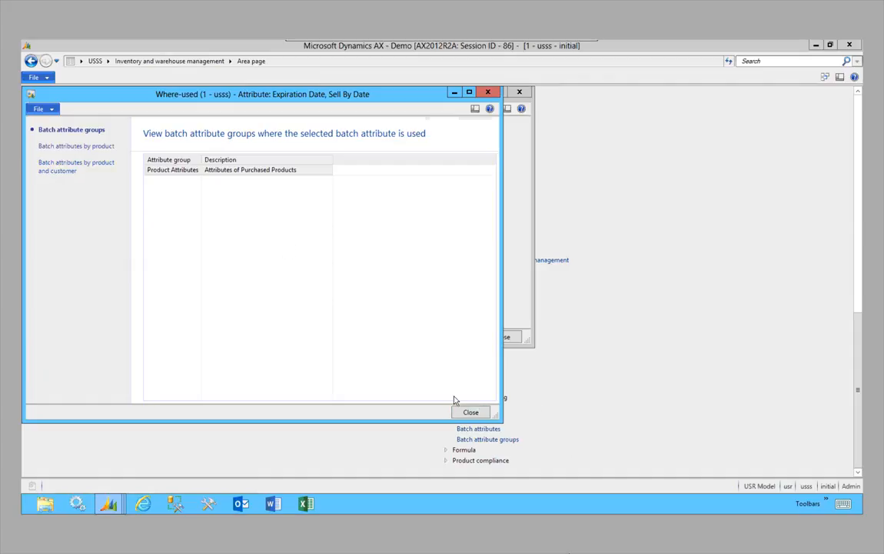
pyautogui.click(471, 412)
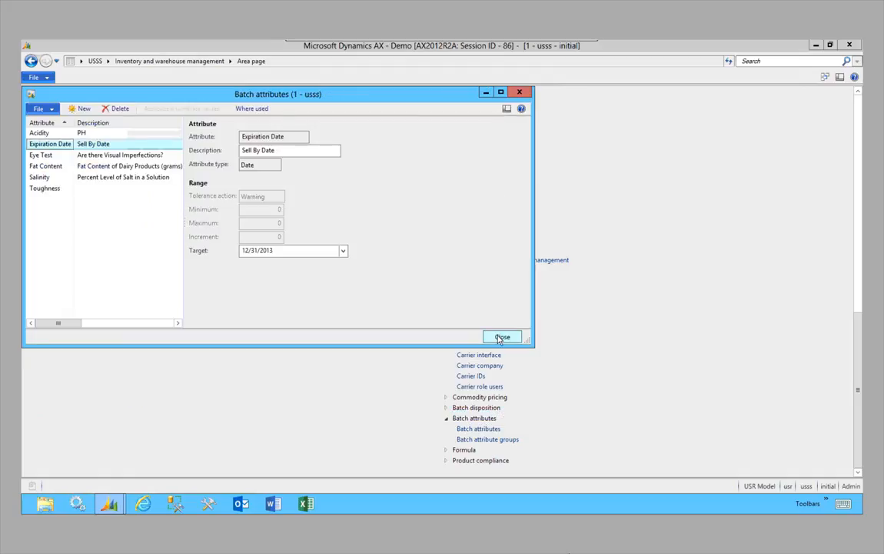
pyautogui.click(502, 336)
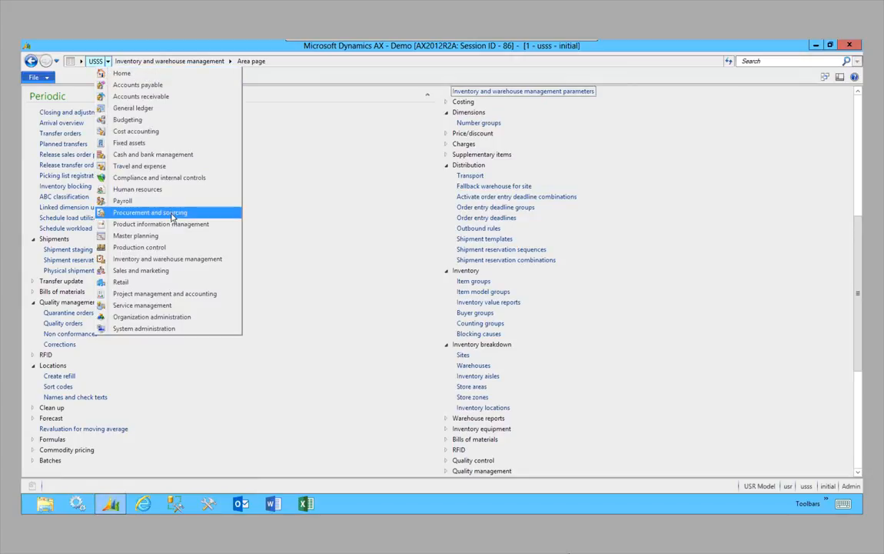
# Step: Open the attribute-based pricing details from the Procurement and sourcing price/discount setup
pyautogui.click(172, 215)
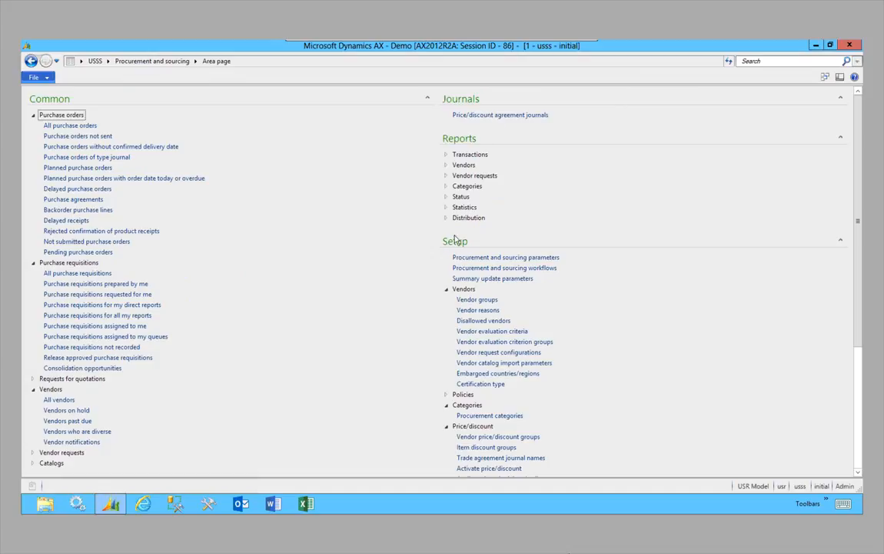
pyautogui.scroll(-1, 489, 228)
pyautogui.scroll(-1, 607, 301)
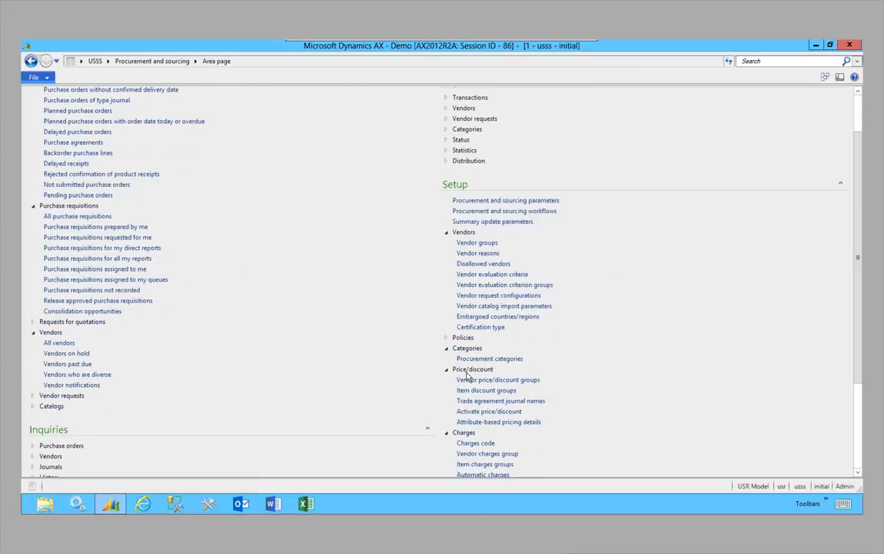
pyautogui.click(494, 422)
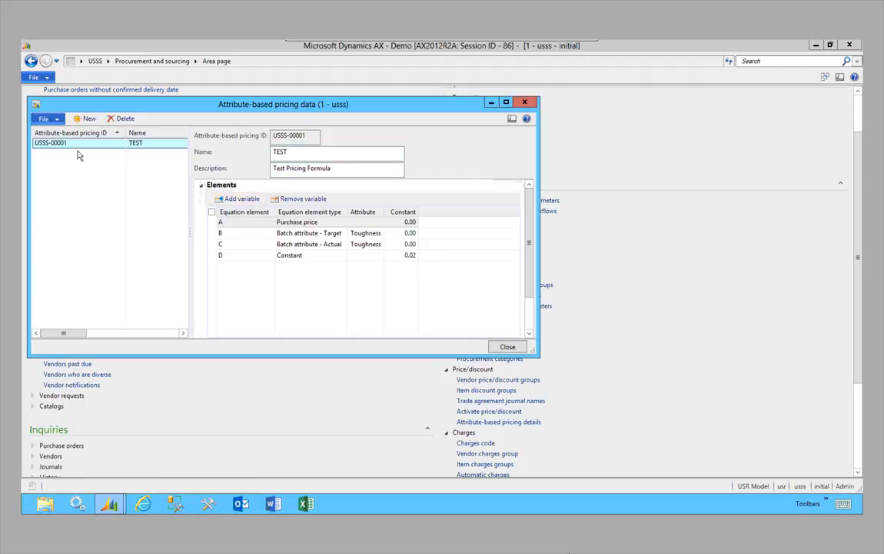
pyautogui.click(316, 135)
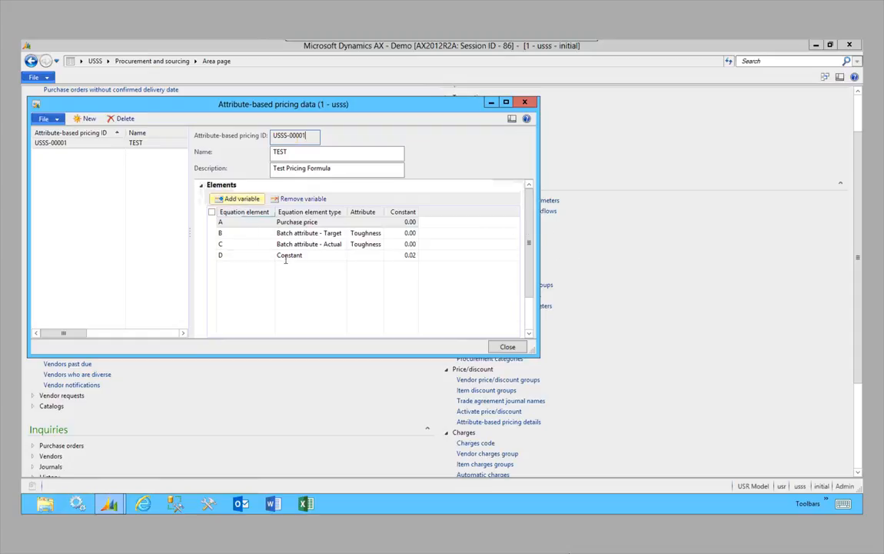
# Step: Add a variable with equation element E to the TEST pricing formula
pyautogui.click(246, 198)
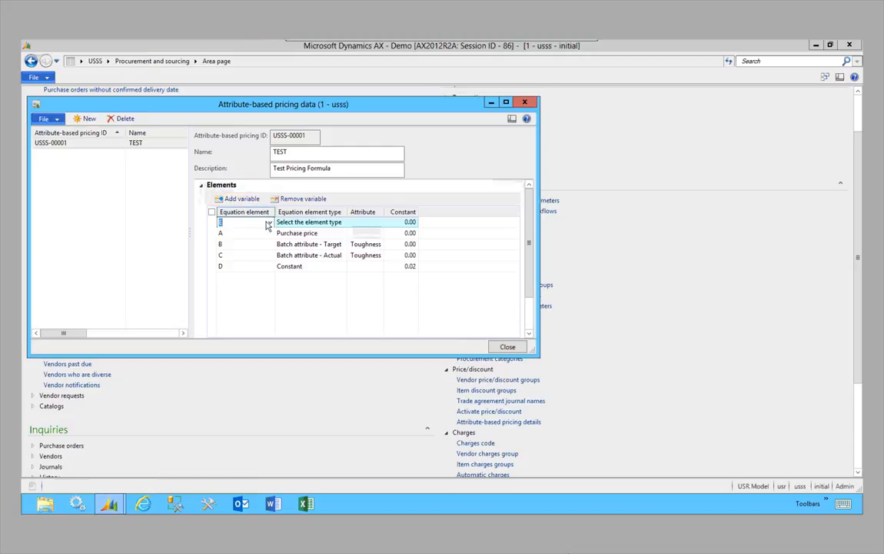
pyautogui.click(270, 222)
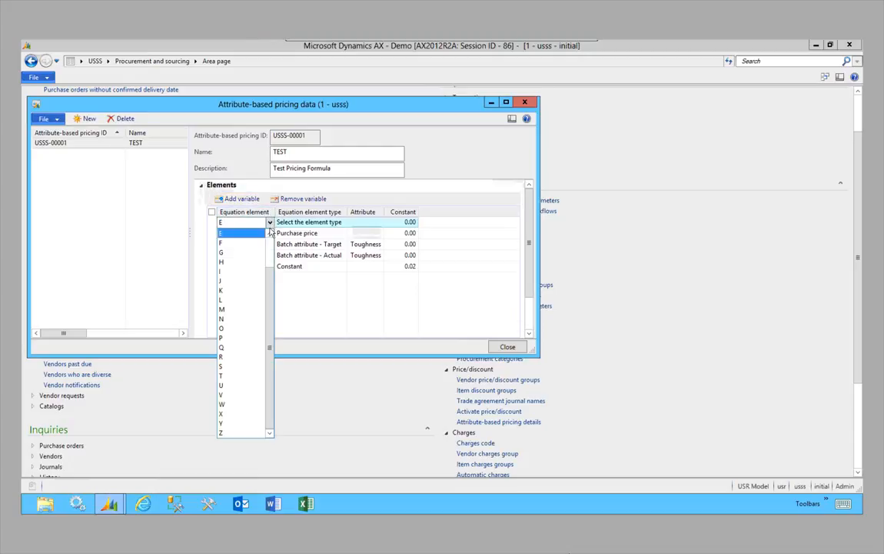
pyautogui.scroll(2, 246, 284)
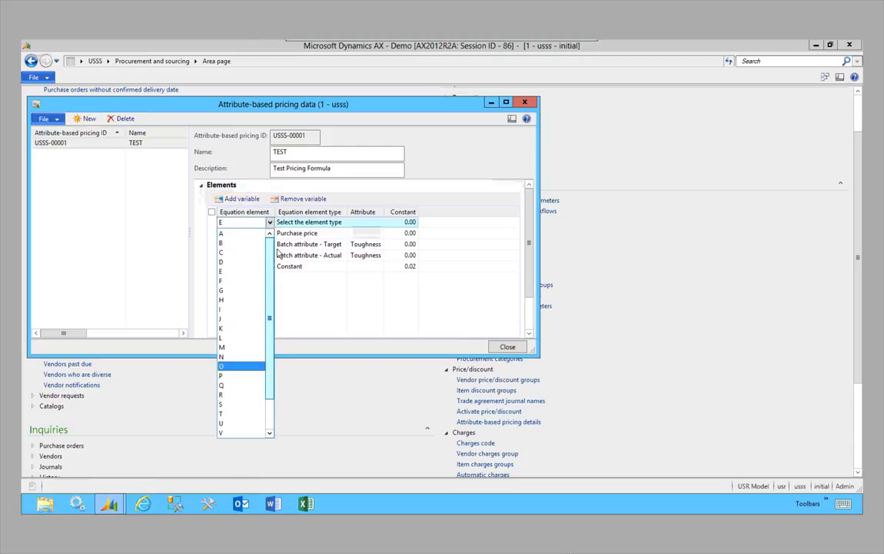
pyautogui.click(234, 272)
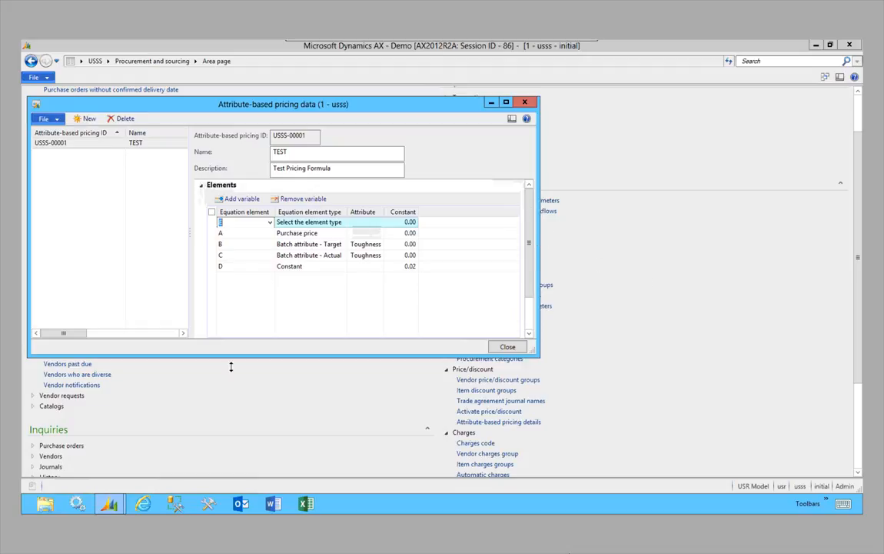
pyautogui.scroll(-2, 485, 285)
pyautogui.scroll(3, 529, 261)
# Step: Review the equation element types available for element E and remove that variable from the TEST formula
pyautogui.click(304, 221)
pyautogui.click(341, 222)
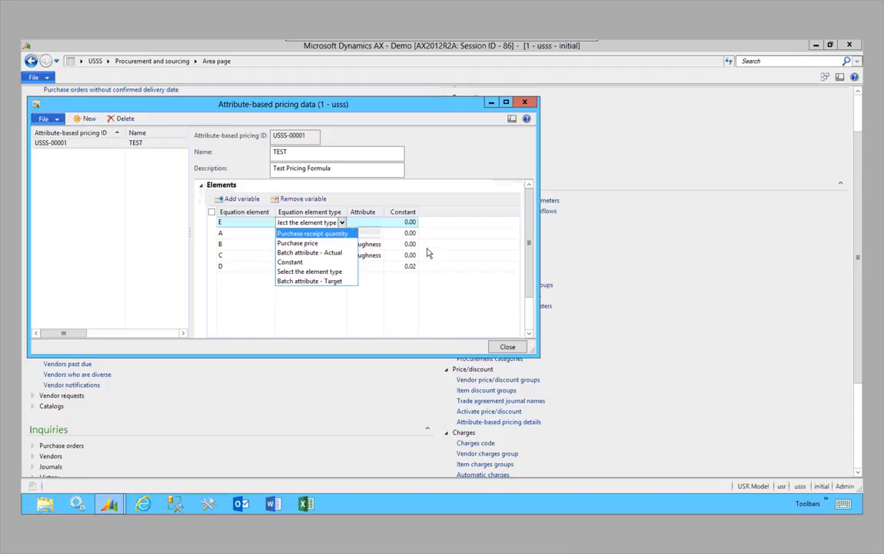
pyautogui.click(395, 243)
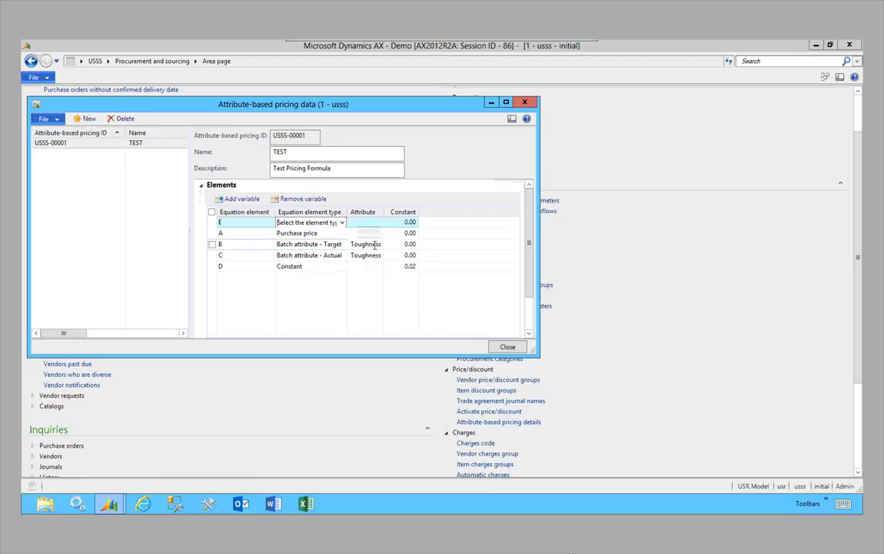
pyautogui.click(342, 222)
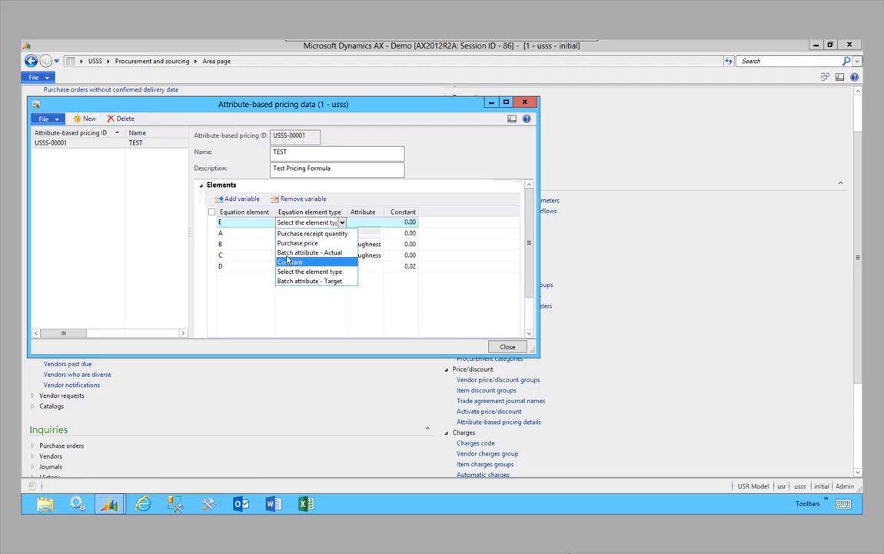
pyautogui.click(214, 223)
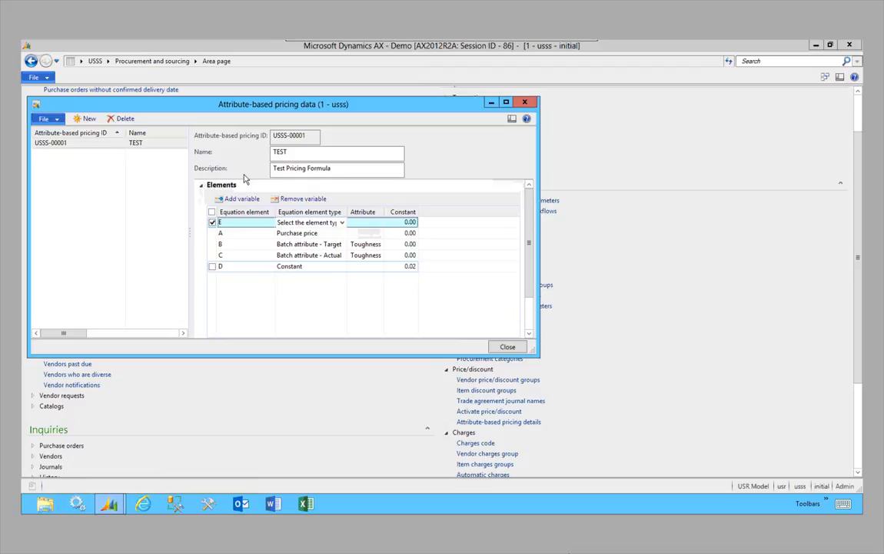
pyautogui.click(289, 200)
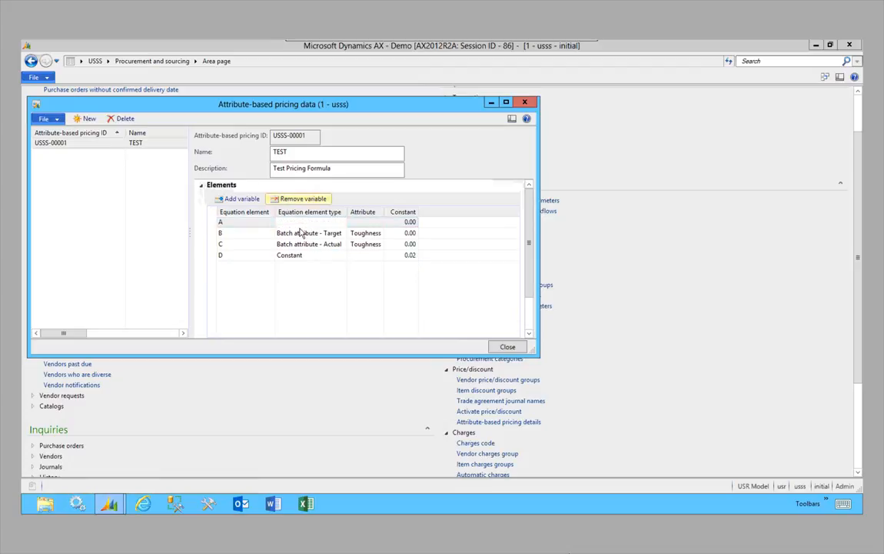
# Step: Examine the equation element types and attributes assigned to elements A, B and C of the TEST formula
pyautogui.click(352, 222)
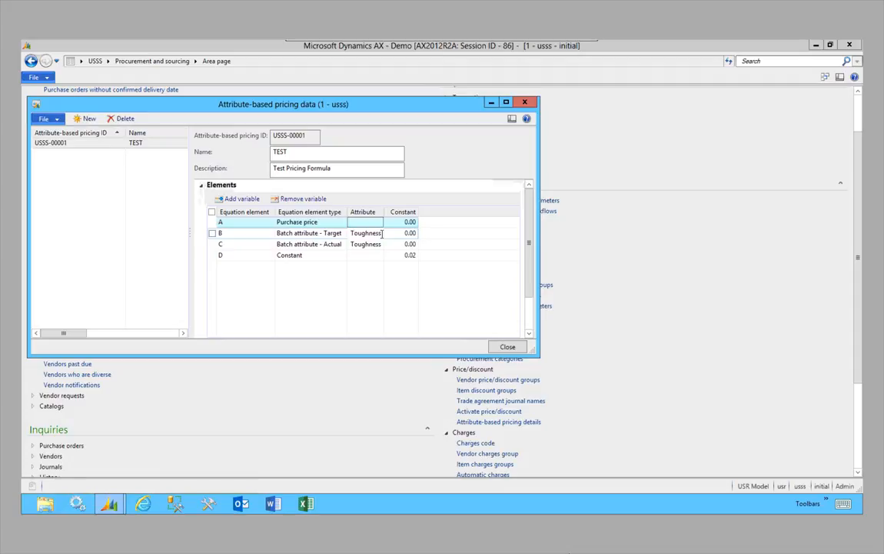
pyautogui.click(343, 233)
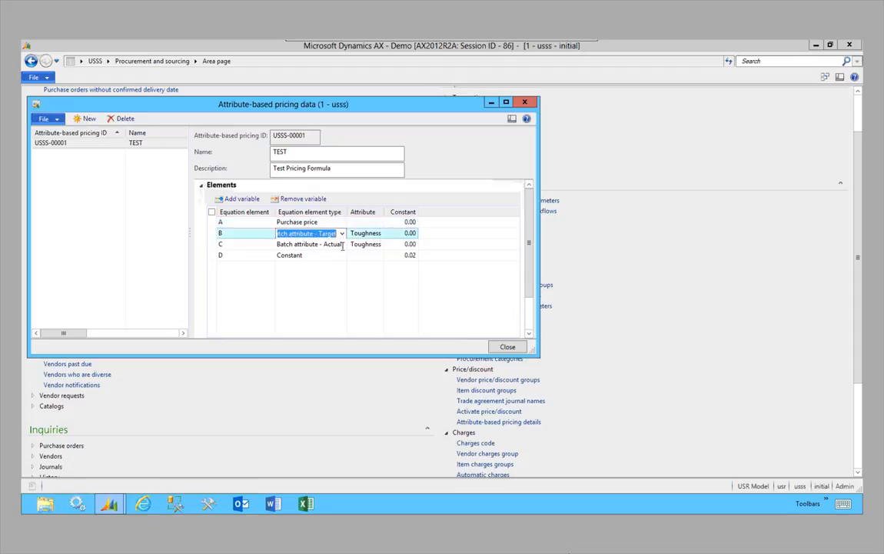
pyautogui.click(347, 245)
pyautogui.click(377, 245)
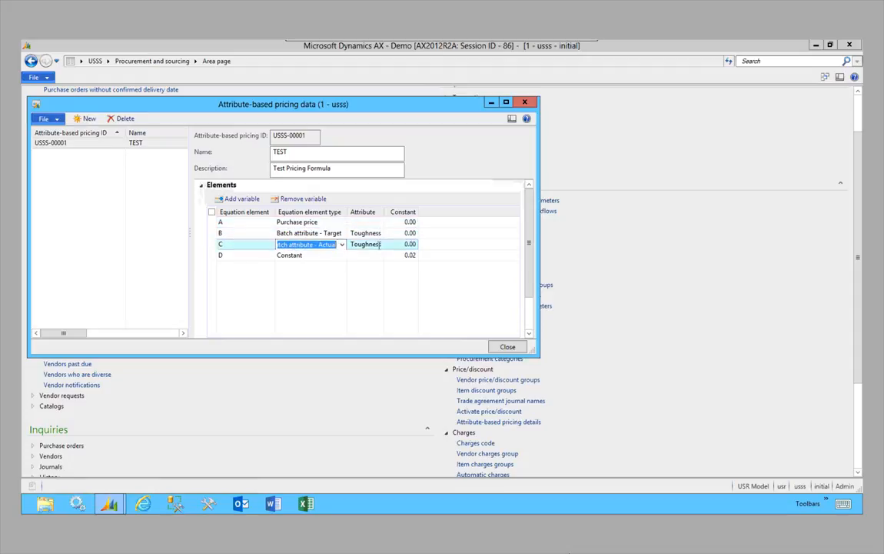
pyautogui.click(378, 244)
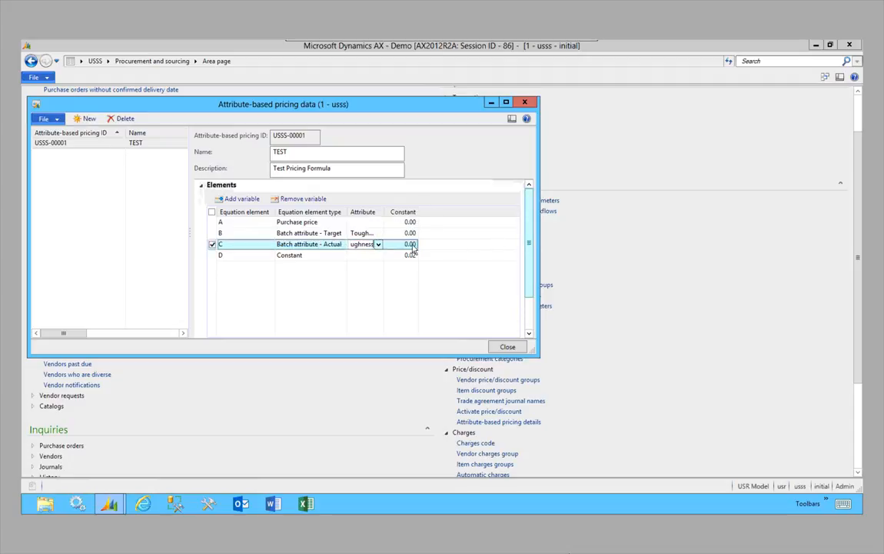
pyautogui.click(364, 233)
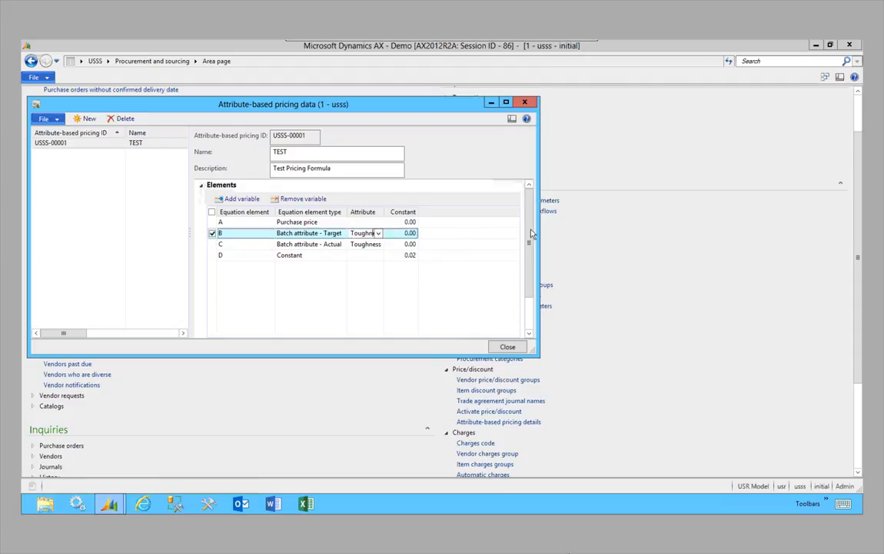
# Step: Compare the TEST formula's equation with its list of elements
pyautogui.scroll(-2, 529, 246)
pyautogui.scroll(2, 526, 228)
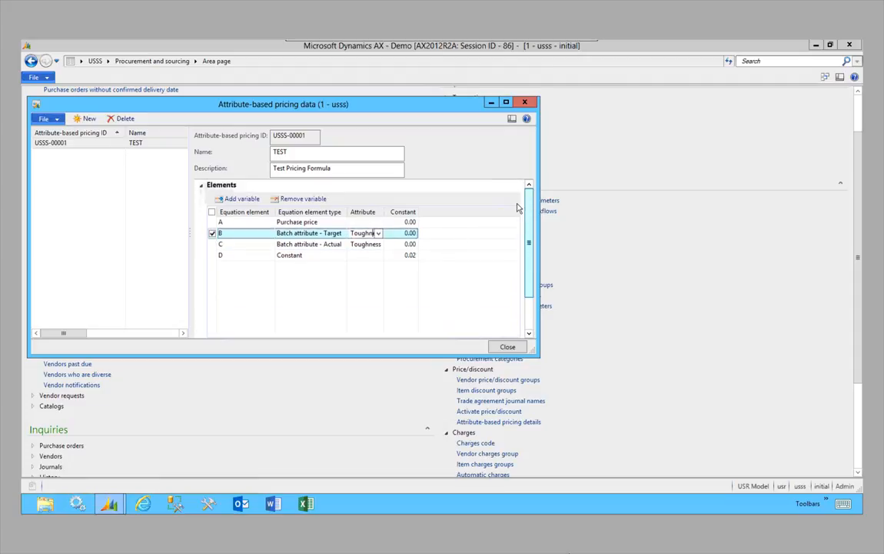
pyautogui.scroll(-2, 525, 246)
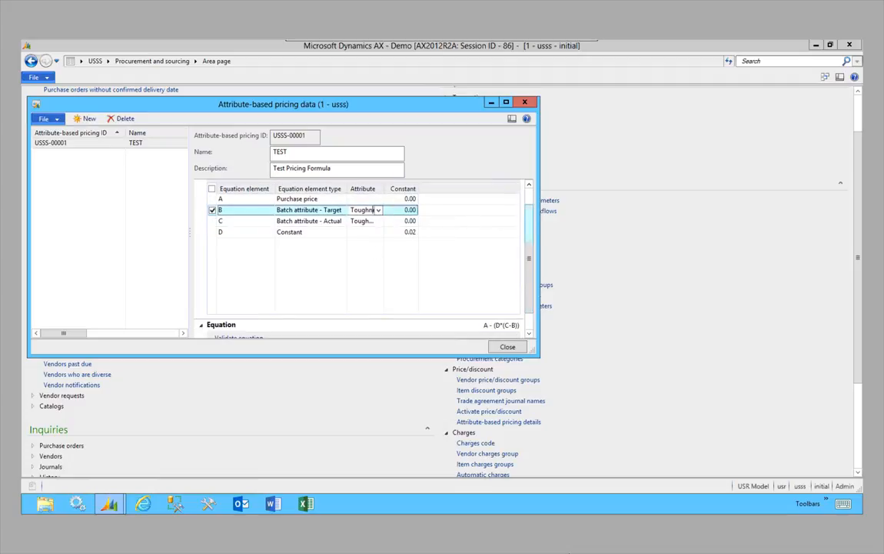
pyautogui.scroll(1, 527, 232)
pyautogui.scroll(3, 528, 232)
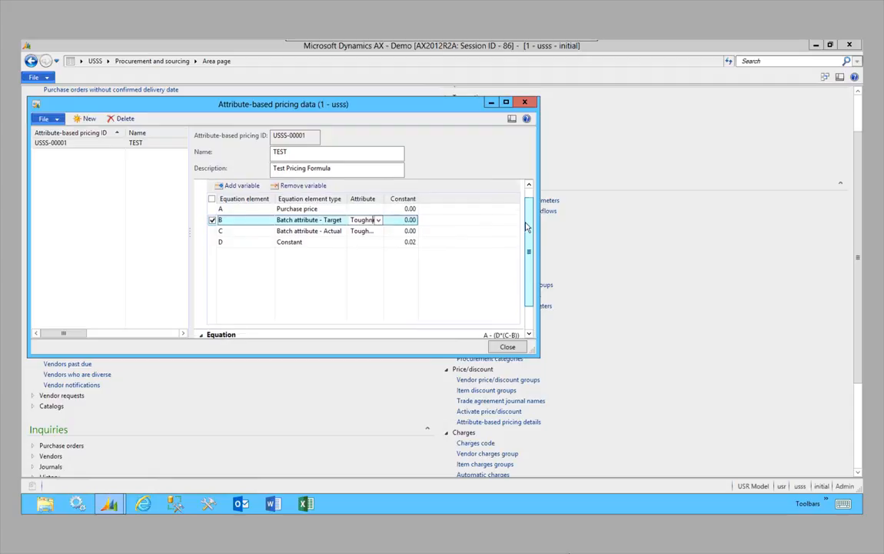
# Step: Examine the element type and constant of element D against its use in the TEST formula's equation
pyautogui.moveTo(523, 239); pyautogui.dragTo(452, 344)
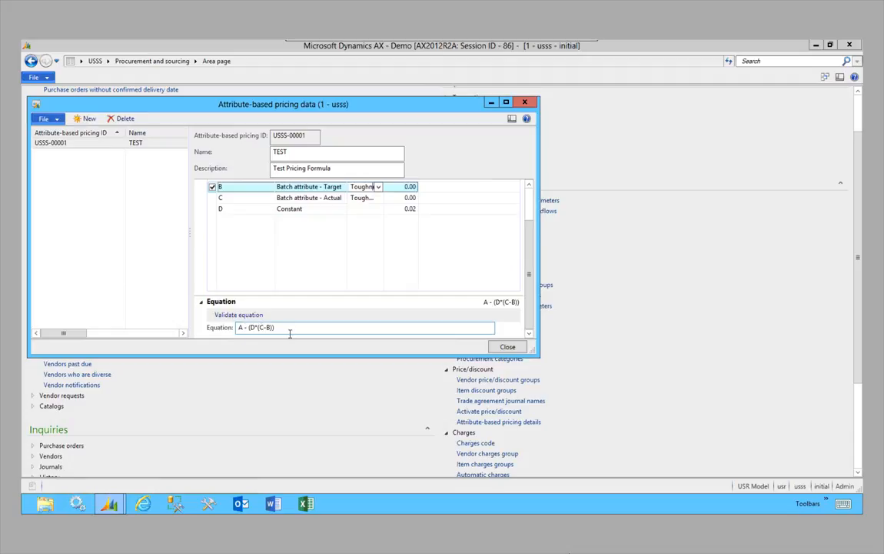
pyautogui.click(276, 210)
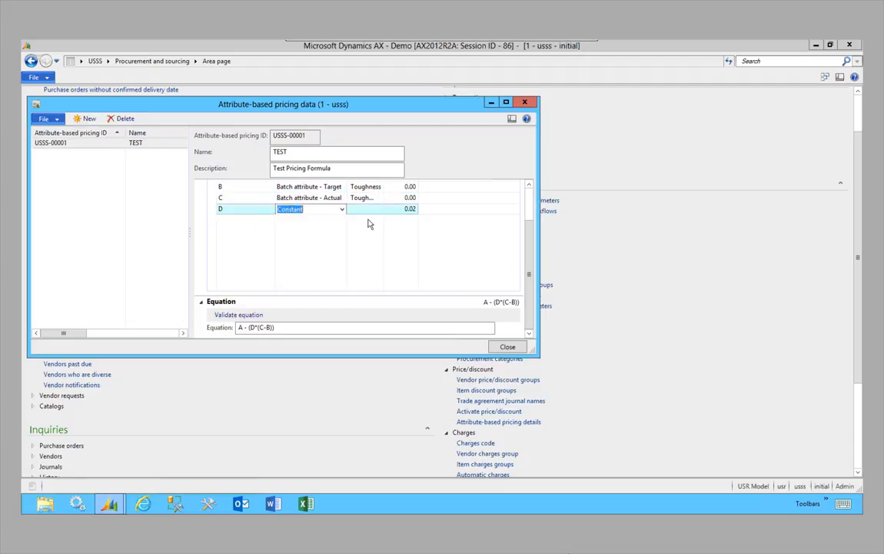
pyautogui.press('Tab')
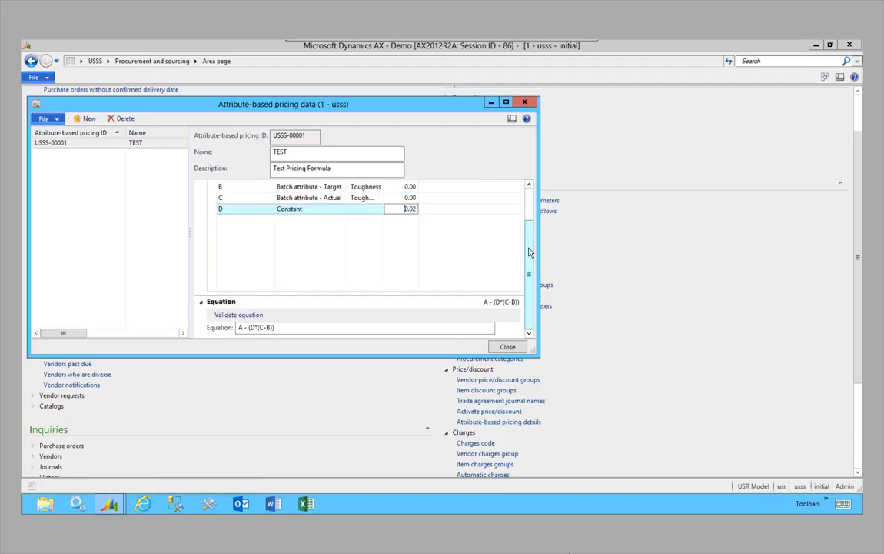
pyautogui.moveTo(529, 258); pyautogui.dragTo(529, 238)
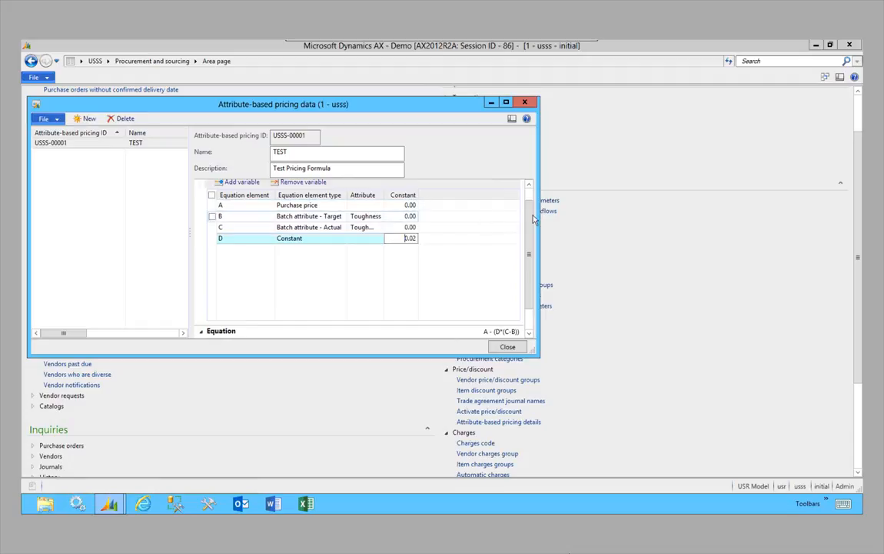
pyautogui.moveTo(529, 217); pyautogui.dragTo(533, 257)
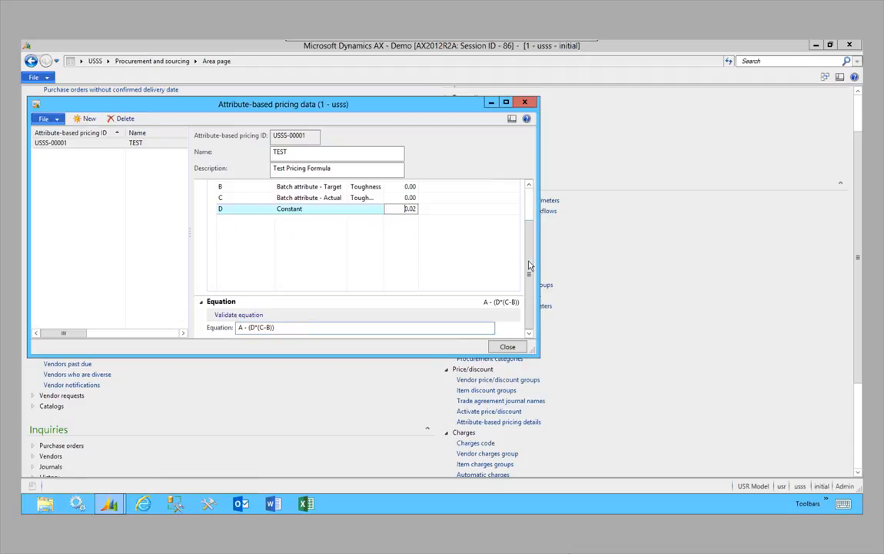
# Step: Validate the TEST formula's equation and dismiss the validation message
pyautogui.scroll(1, 529, 266)
pyautogui.scroll(-1, 528, 269)
pyautogui.click(278, 327)
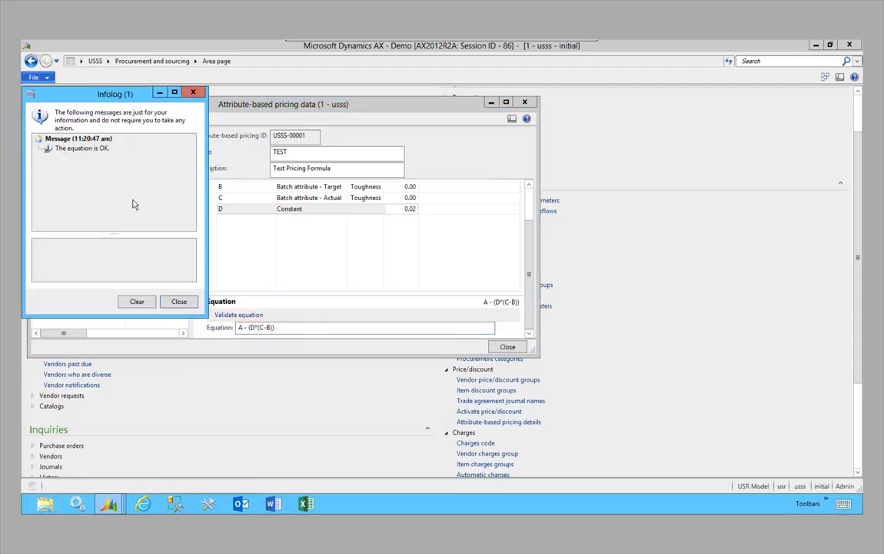
pyautogui.click(179, 302)
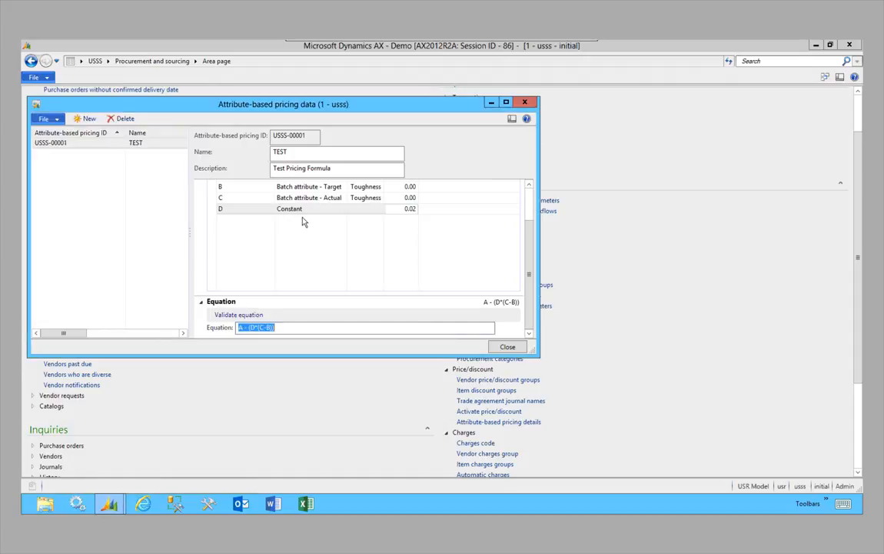
# Step: Review the terms of the TEST formula's equation, its name and its full list of elements
pyautogui.click(247, 328)
pyautogui.press('Right')
pyautogui.press('Right')
pyautogui.press('Right')
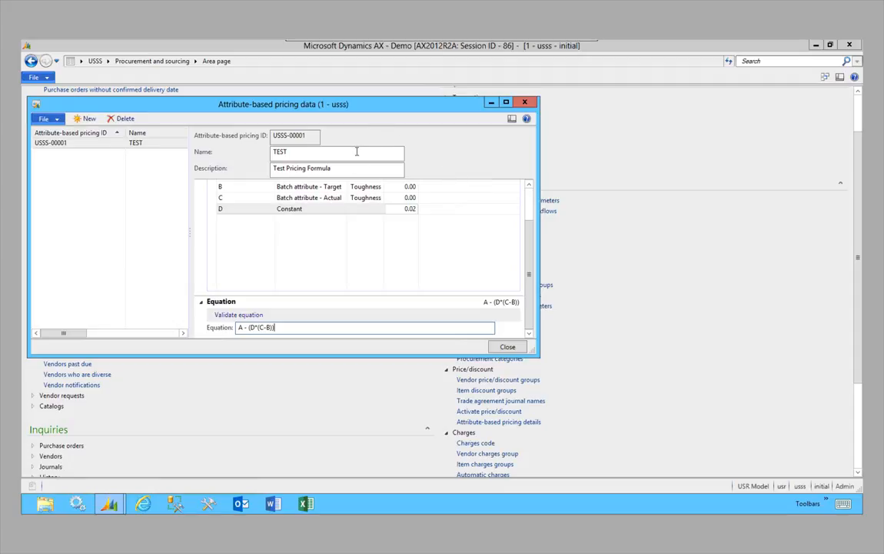
pyautogui.click(395, 150)
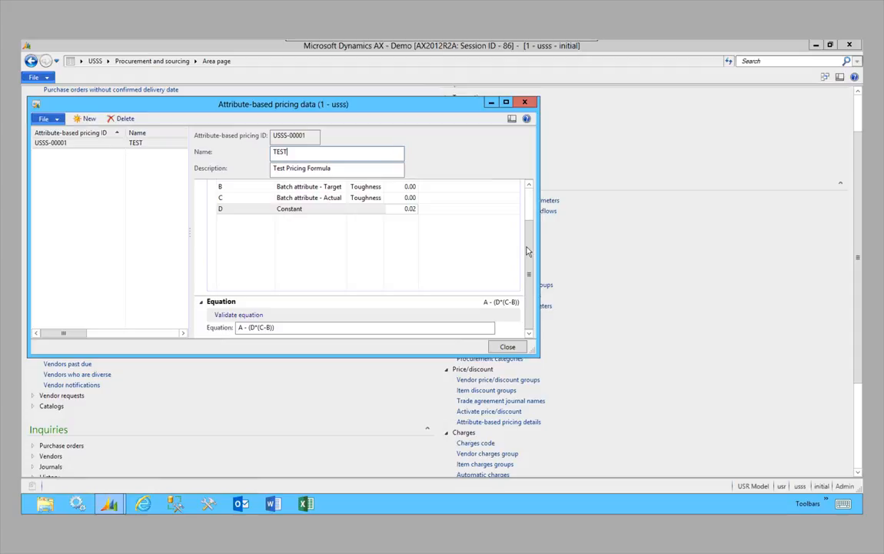
pyautogui.scroll(3, 528, 251)
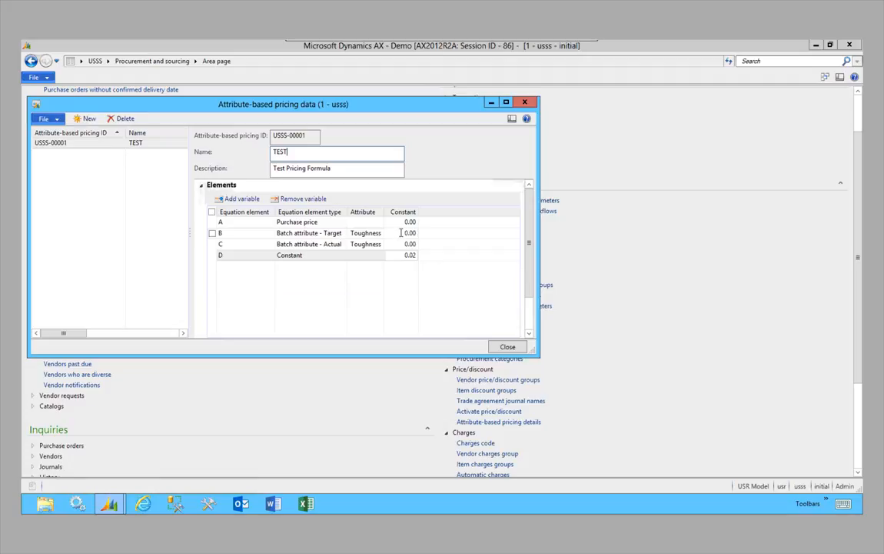